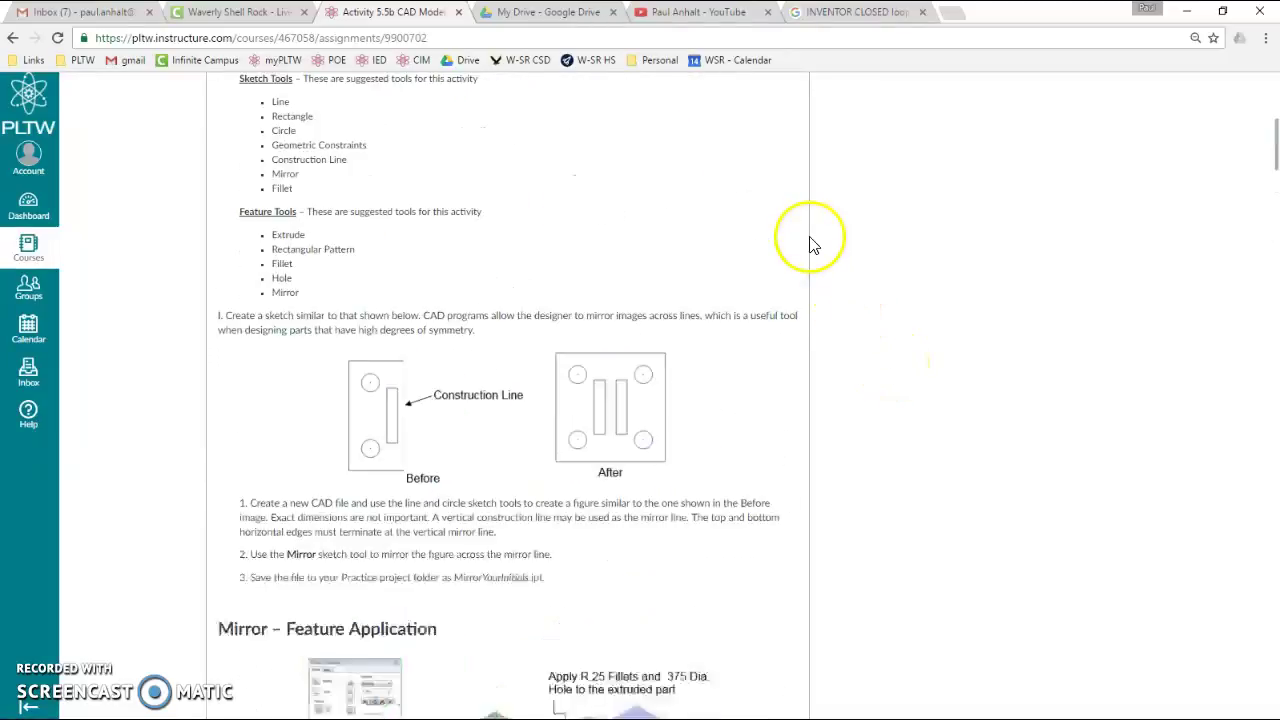
- Read through the assignment instructions, briefly highlighting the note about fixing open sketch loops
{"action": "scroll", "coordinate": [810, 300], "scroll_direction": "down", "scroll_amount": 6}
{"action": "scroll", "coordinate": [810, 310], "scroll_direction": "down", "scroll_amount": 6}
{"action": "scroll", "coordinate": [820, 305], "scroll_direction": "down", "scroll_amount": 5}
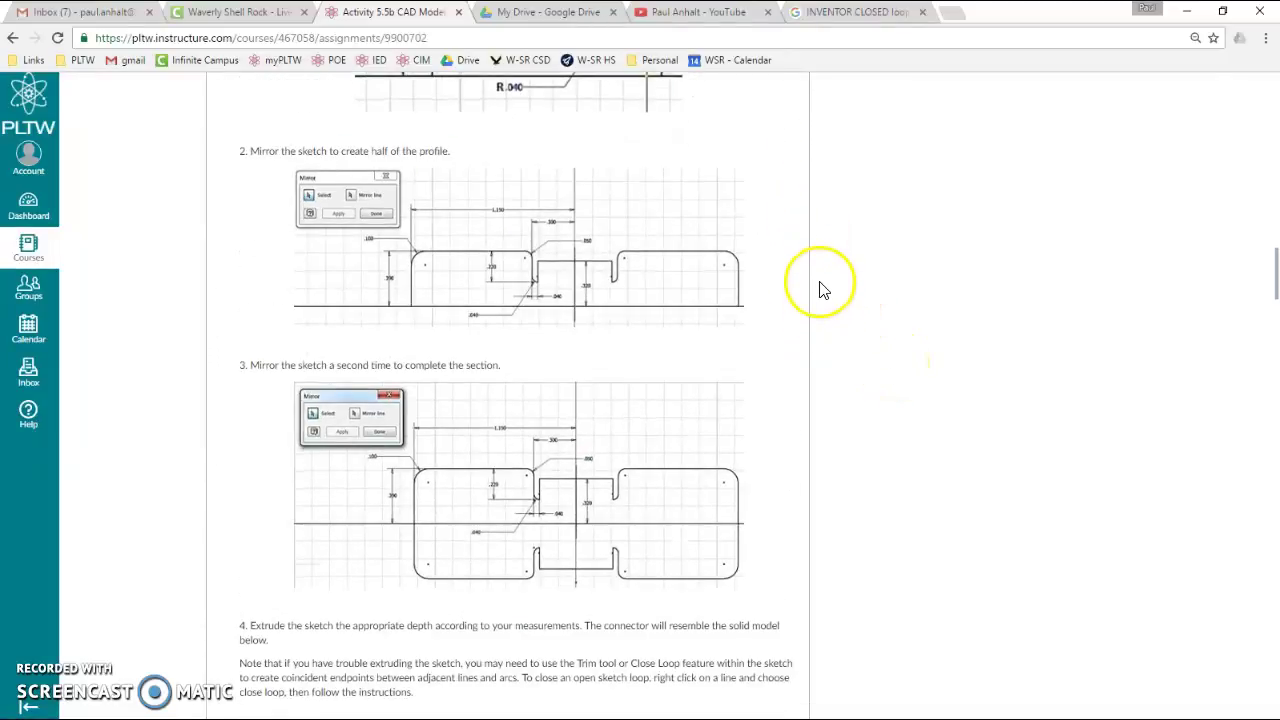
{"action": "scroll", "coordinate": [820, 283], "scroll_direction": "up", "scroll_amount": 2}
{"action": "scroll", "coordinate": [820, 283], "scroll_direction": "up", "scroll_amount": 1}
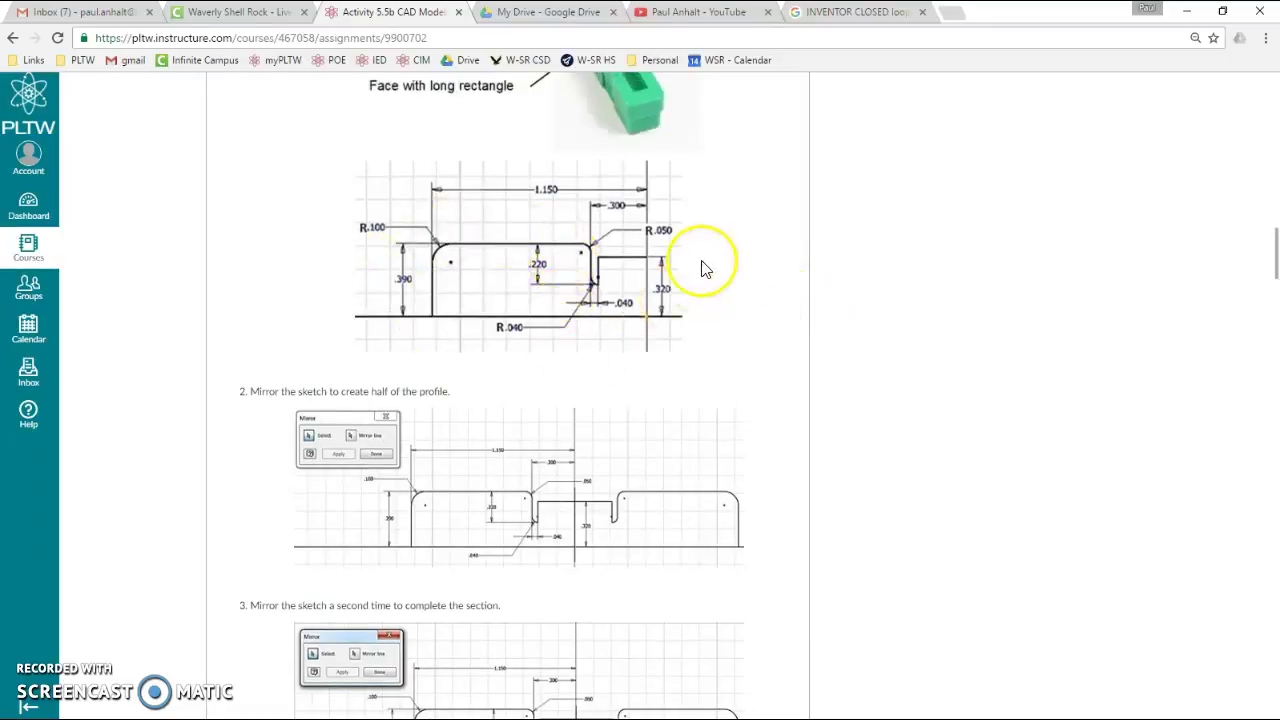
{"action": "scroll", "coordinate": [703, 268], "scroll_direction": "up", "scroll_amount": 2}
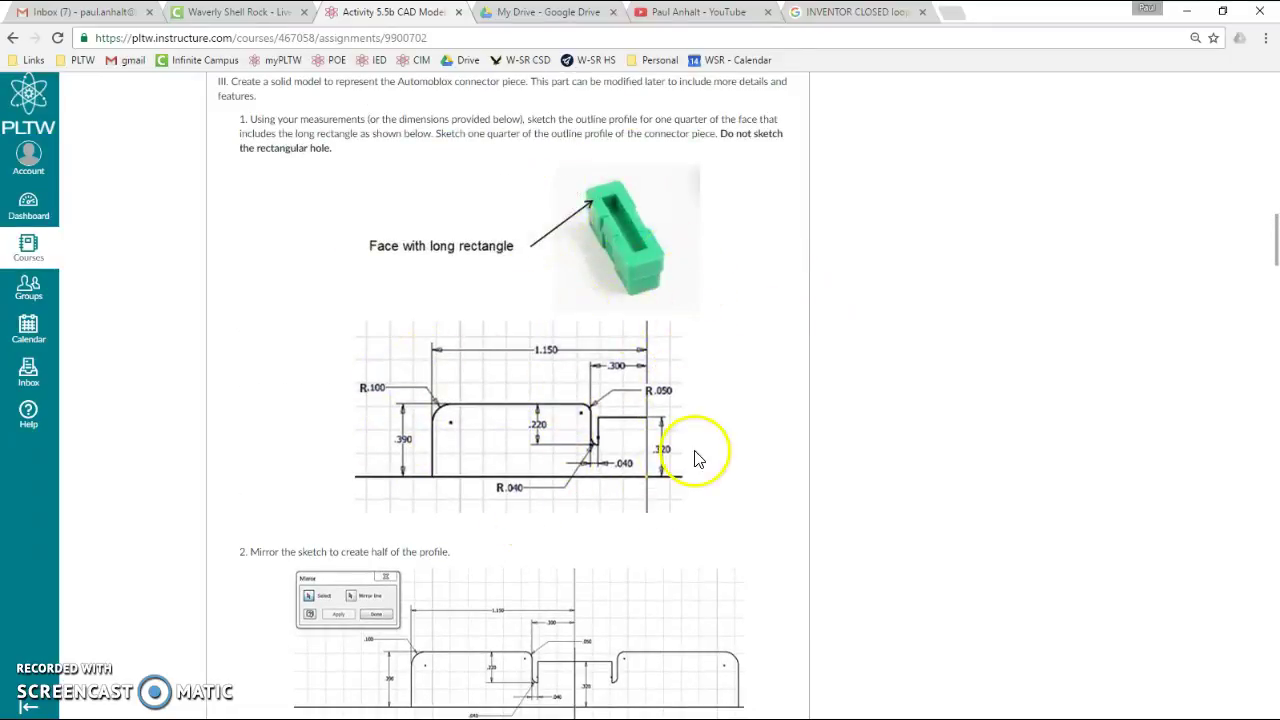
{"action": "scroll", "coordinate": [637, 443], "scroll_direction": "down", "scroll_amount": 1}
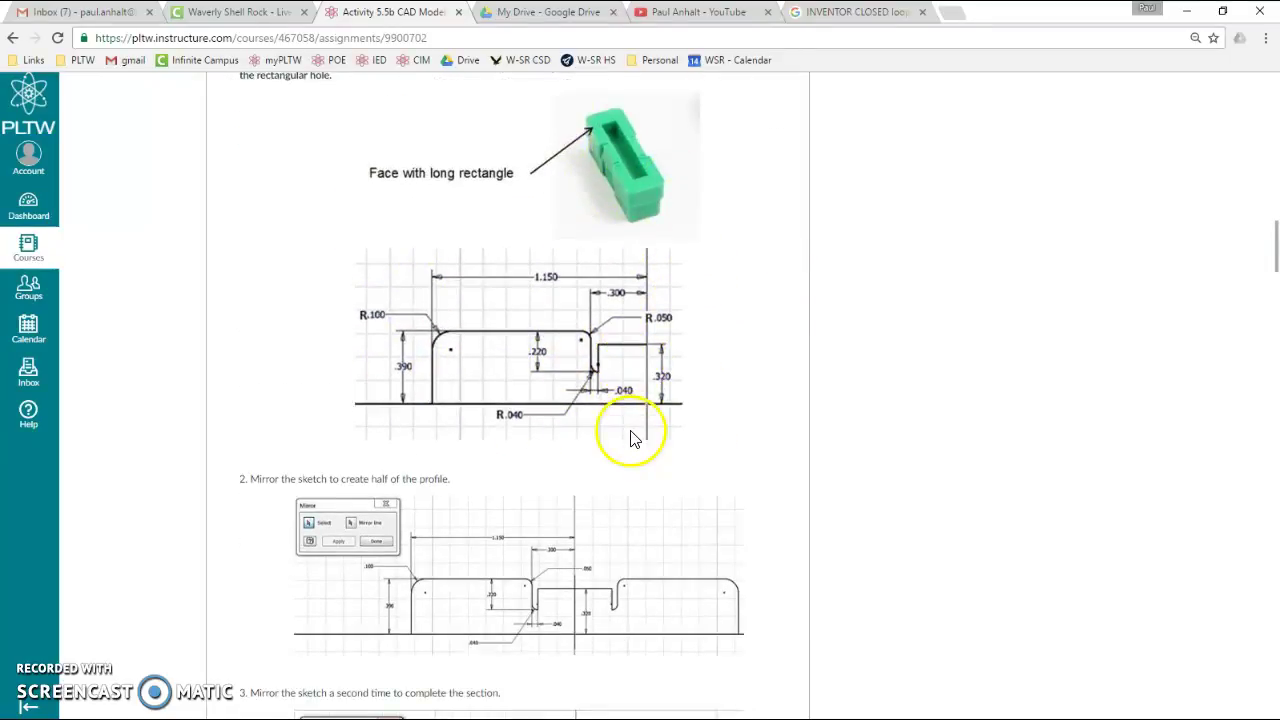
{"action": "scroll", "coordinate": [640, 440], "scroll_direction": "down", "scroll_amount": 2}
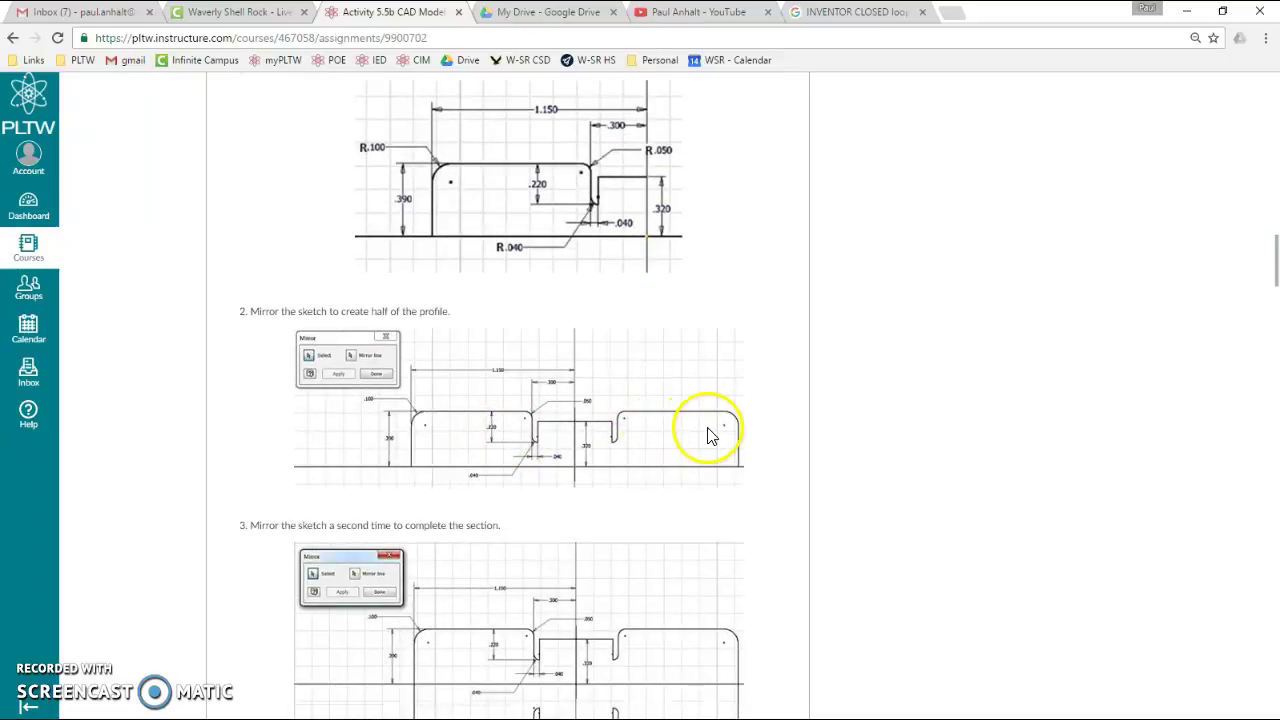
{"action": "scroll", "coordinate": [640, 434], "scroll_direction": "down", "scroll_amount": 2}
{"action": "scroll", "coordinate": [655, 478], "scroll_direction": "down", "scroll_amount": 1}
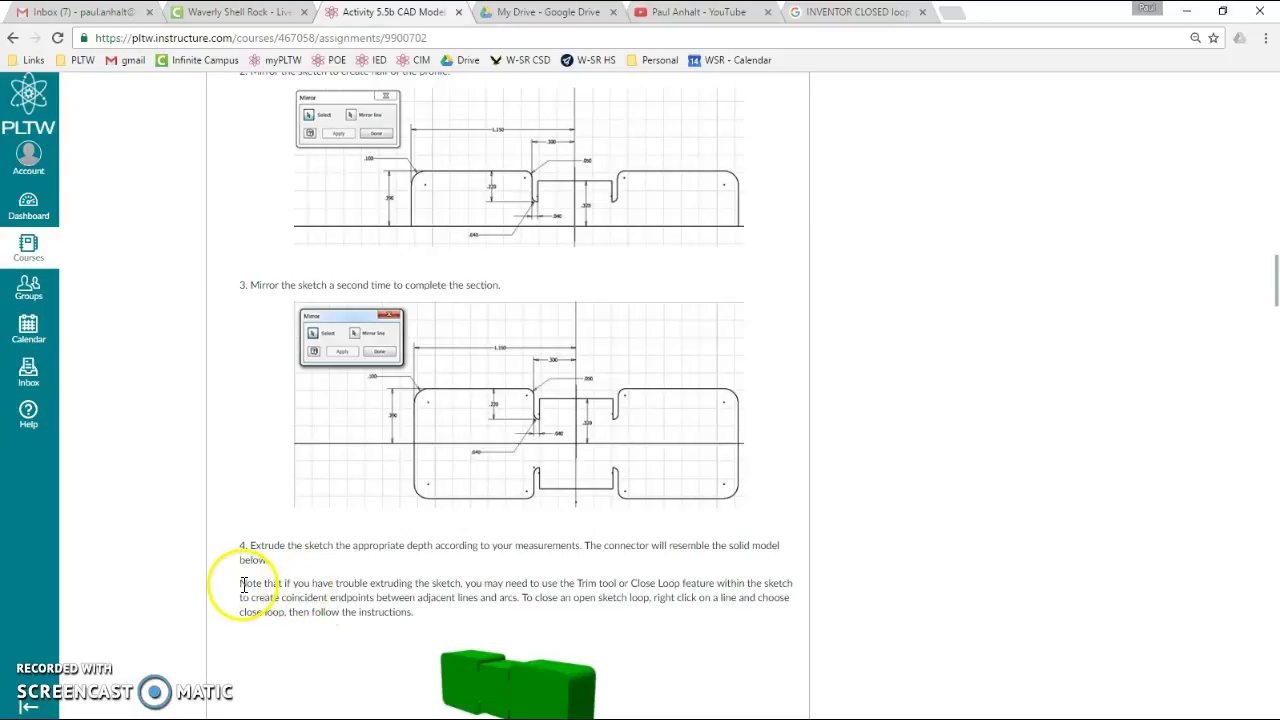
{"action": "left_click_drag", "start_coordinate": [239, 587], "coordinate": [465, 610]}
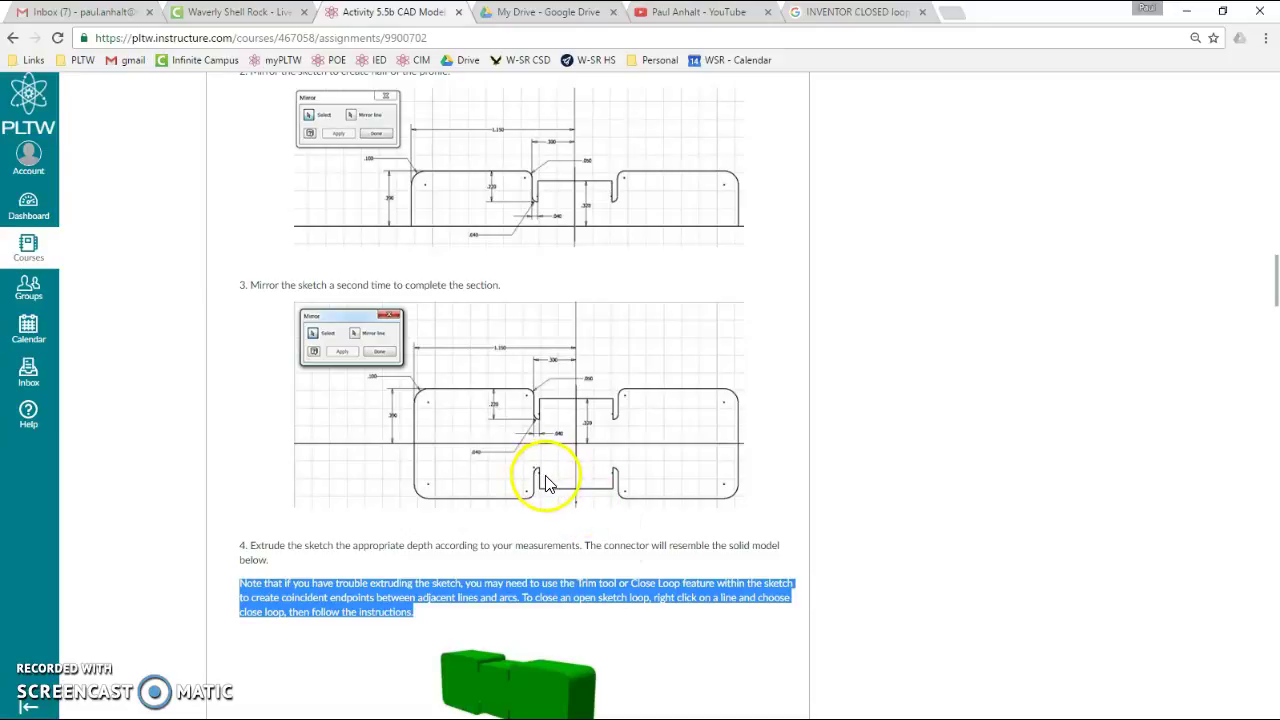
{"action": "left_click", "coordinate": [669, 619]}
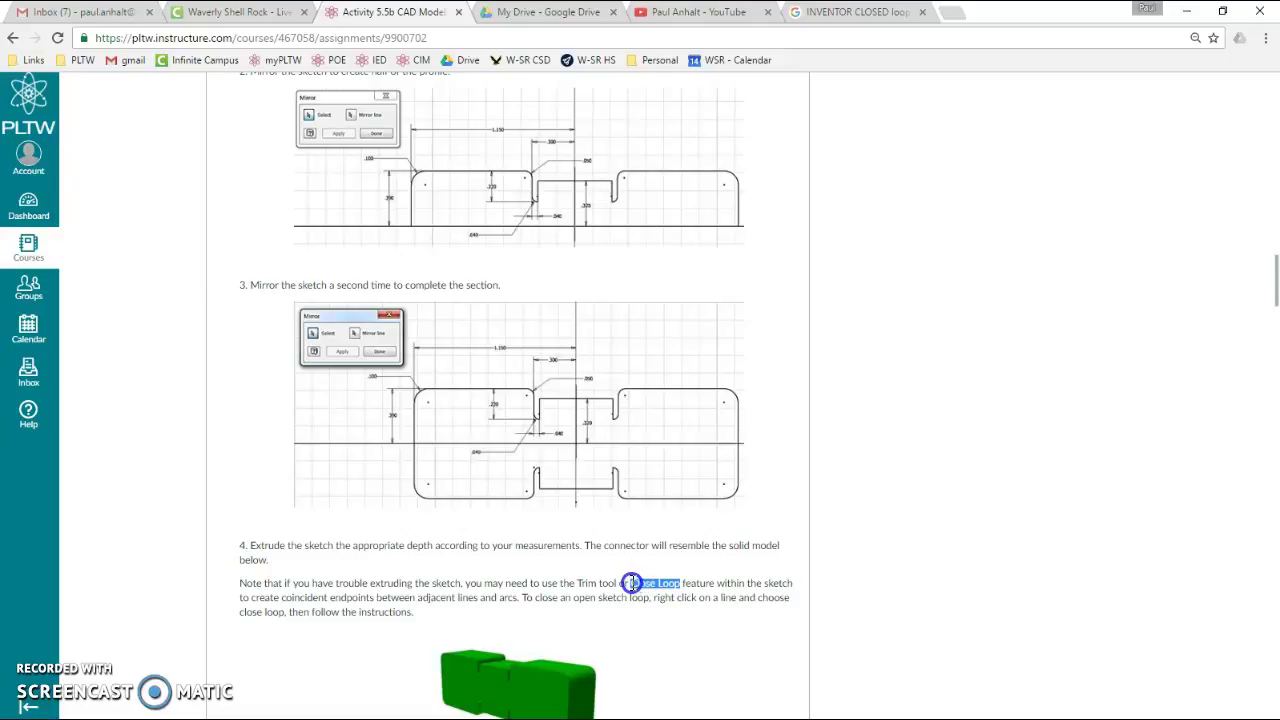
{"action": "triple_click", "coordinate": [575, 581]}
{"action": "left_click", "coordinate": [605, 584]}
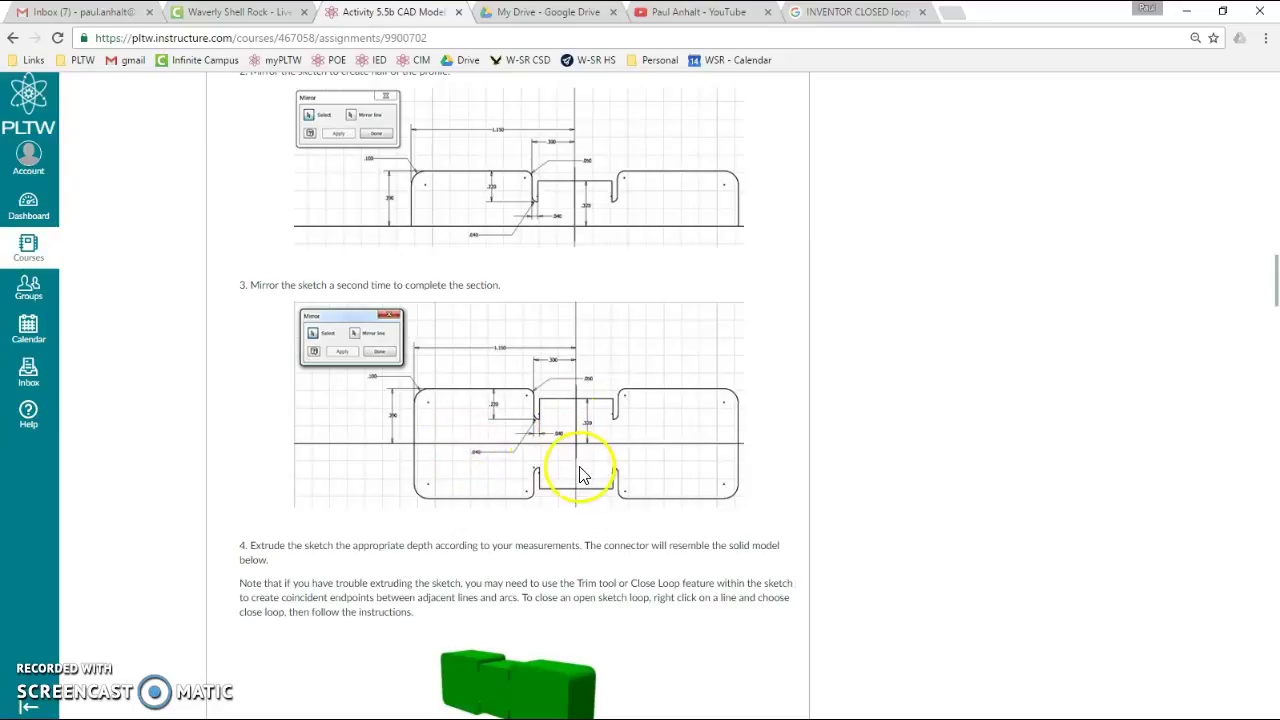
{"action": "scroll", "coordinate": [567, 470], "scroll_direction": "up", "scroll_amount": 3}
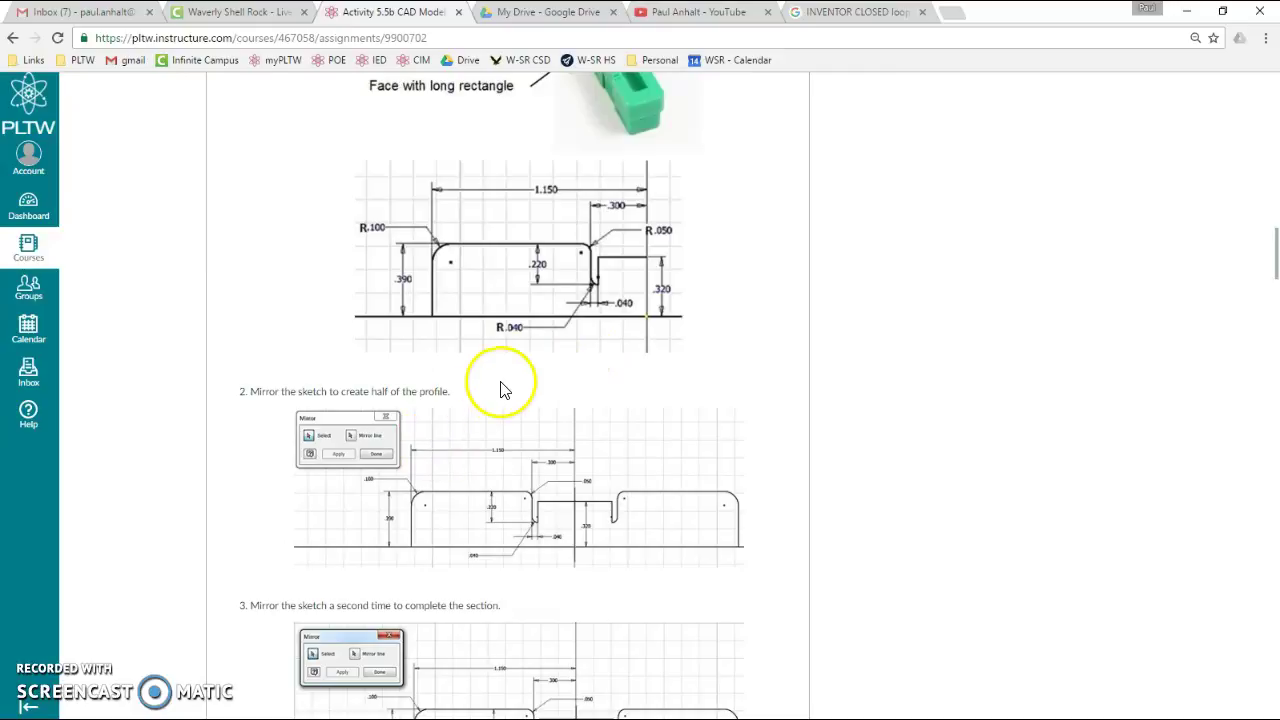
{"action": "scroll", "coordinate": [500, 388], "scroll_direction": "down", "scroll_amount": 2}
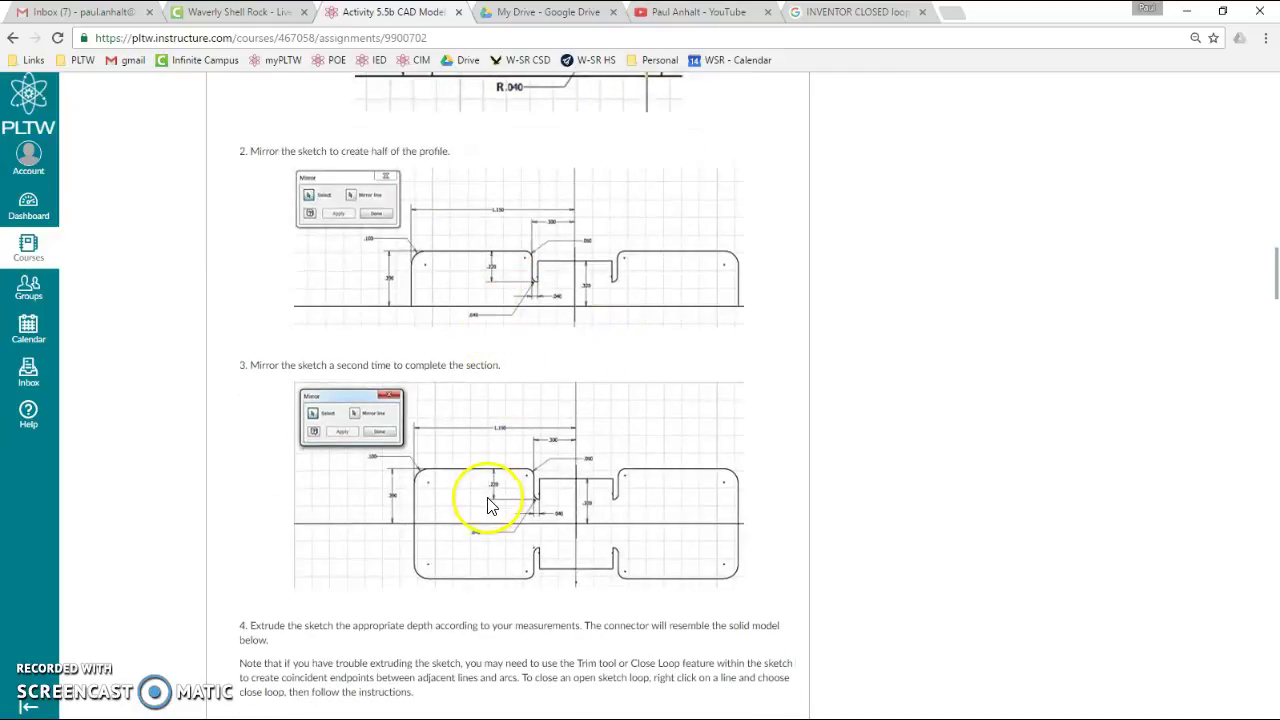
{"action": "scroll", "coordinate": [488, 500], "scroll_direction": "up", "scroll_amount": 2}
{"action": "scroll", "coordinate": [490, 505], "scroll_direction": "up", "scroll_amount": 2}
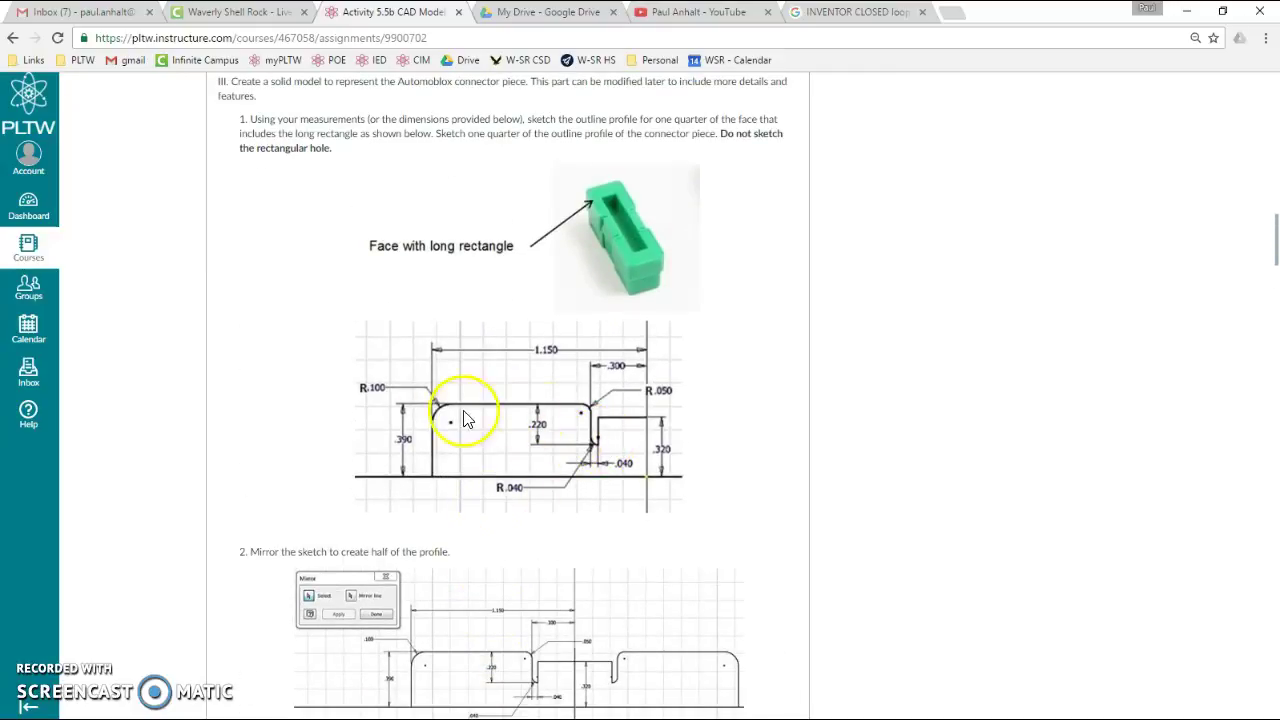
{"action": "scroll", "coordinate": [555, 440], "scroll_direction": "down", "scroll_amount": 1}
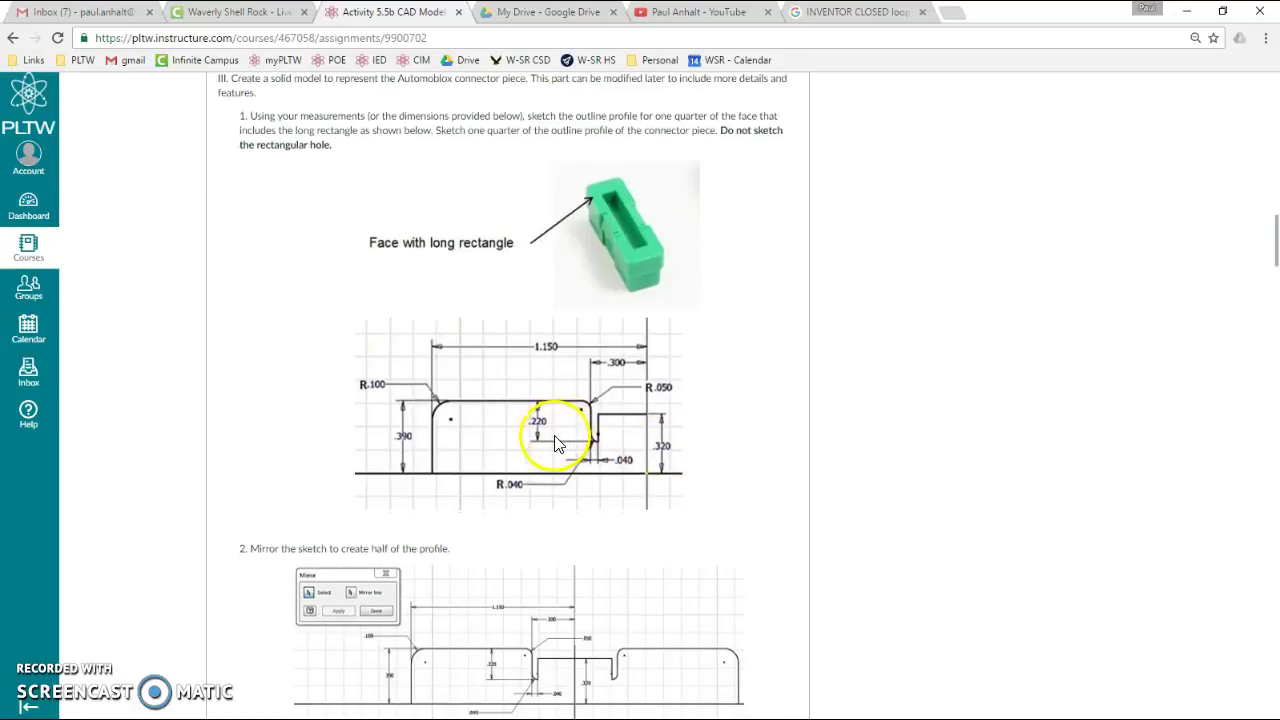
{"action": "scroll", "coordinate": [530, 443], "scroll_direction": "up", "scroll_amount": 1}
{"action": "scroll", "coordinate": [528, 455], "scroll_direction": "down", "scroll_amount": 2}
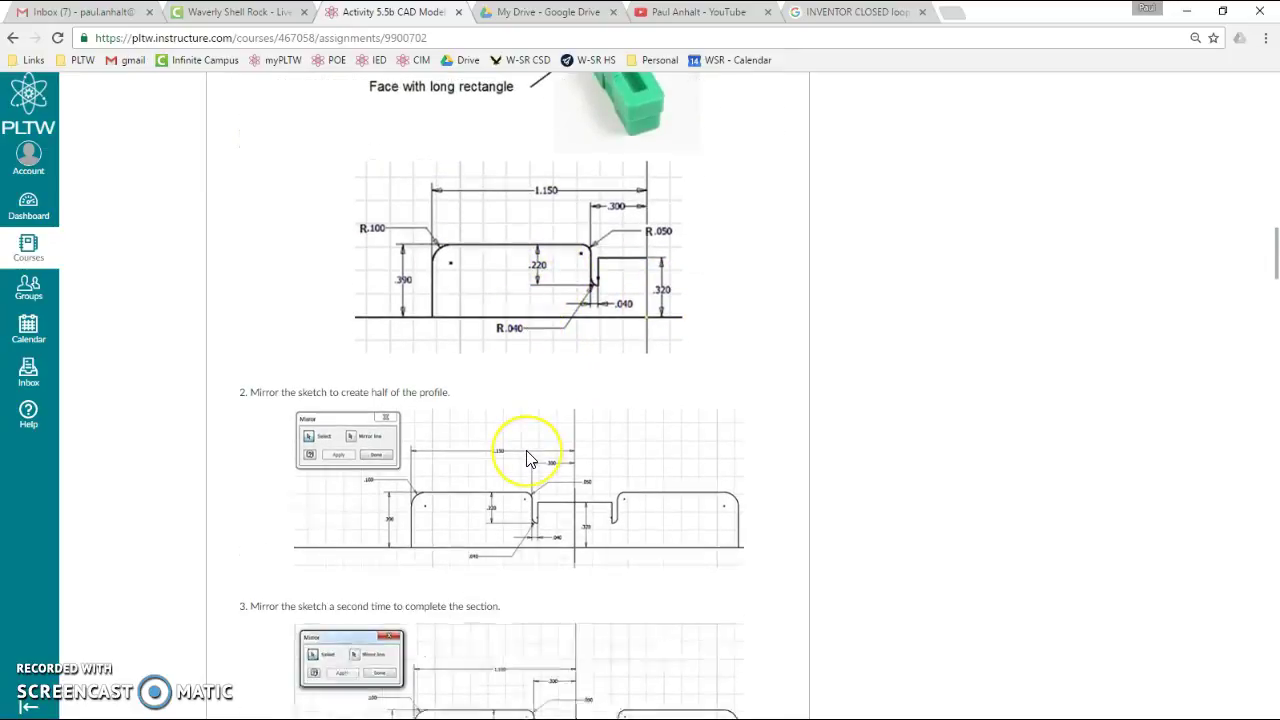
{"action": "scroll", "coordinate": [528, 455], "scroll_direction": "down", "scroll_amount": 1}
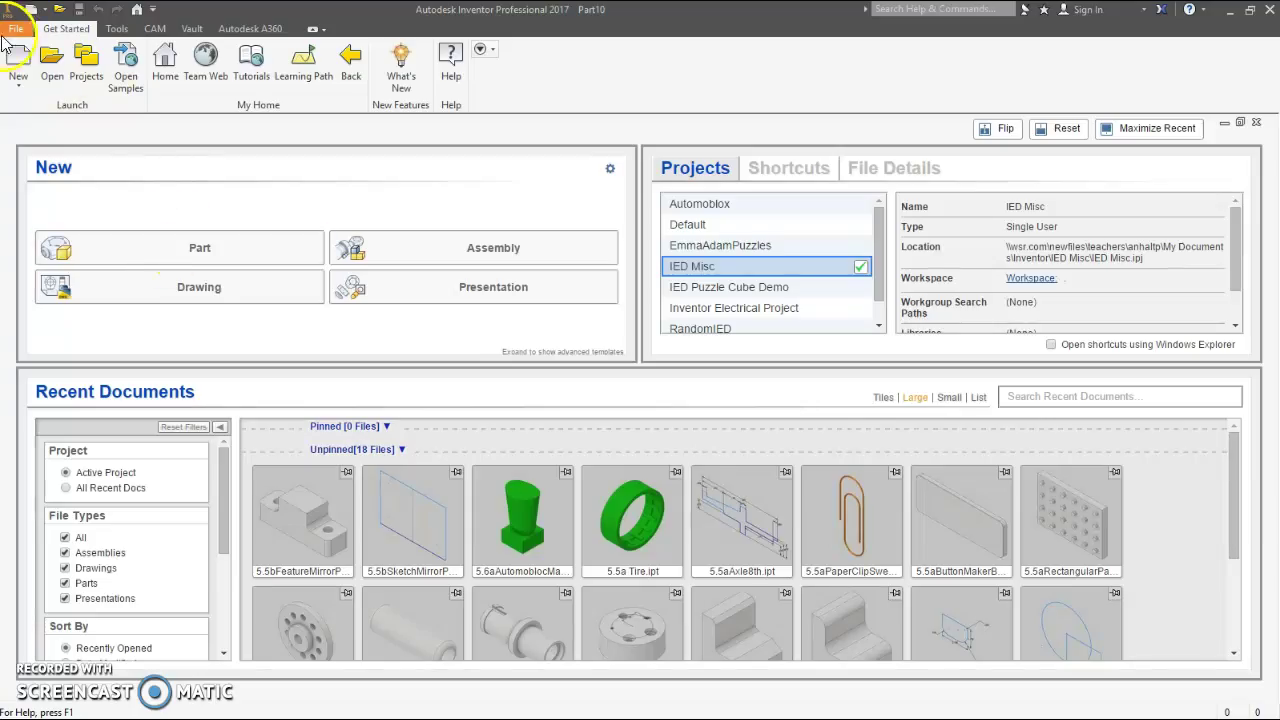
- Create a new Standard.ipt part and start Sketch1 on the XY front plane
{"action": "left_click", "coordinate": [18, 60]}
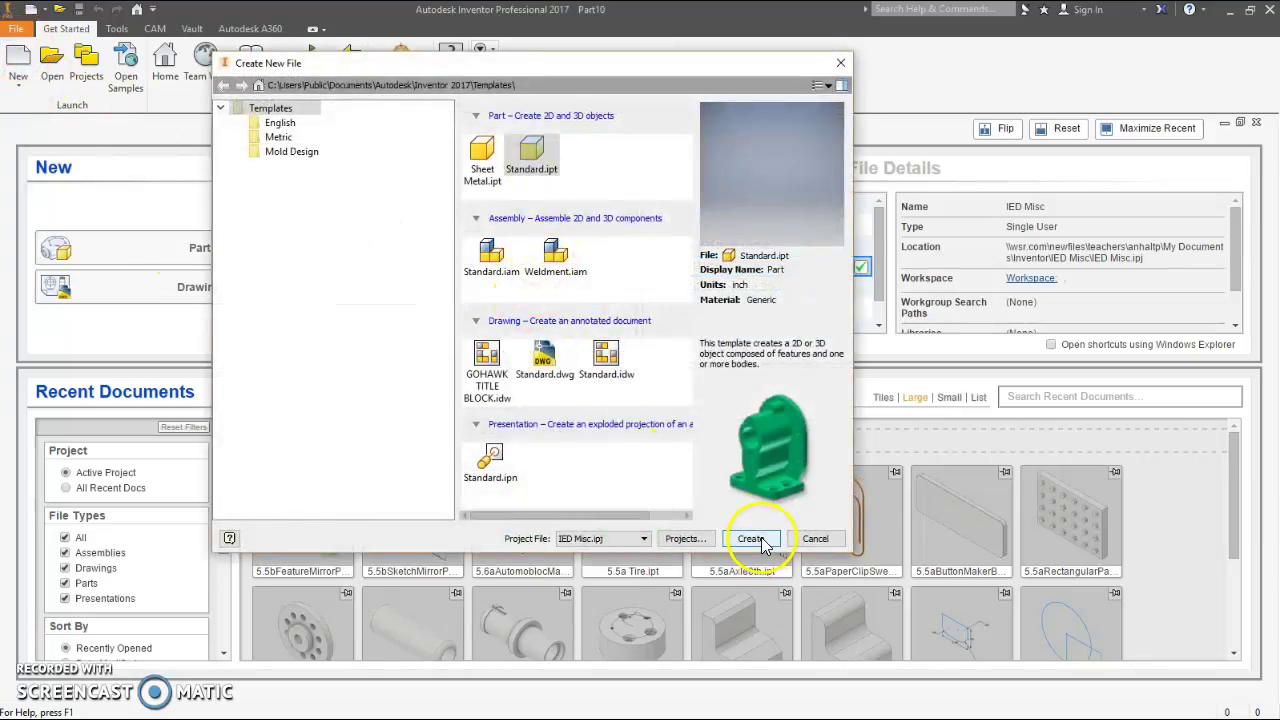
{"action": "left_click", "coordinate": [752, 539]}
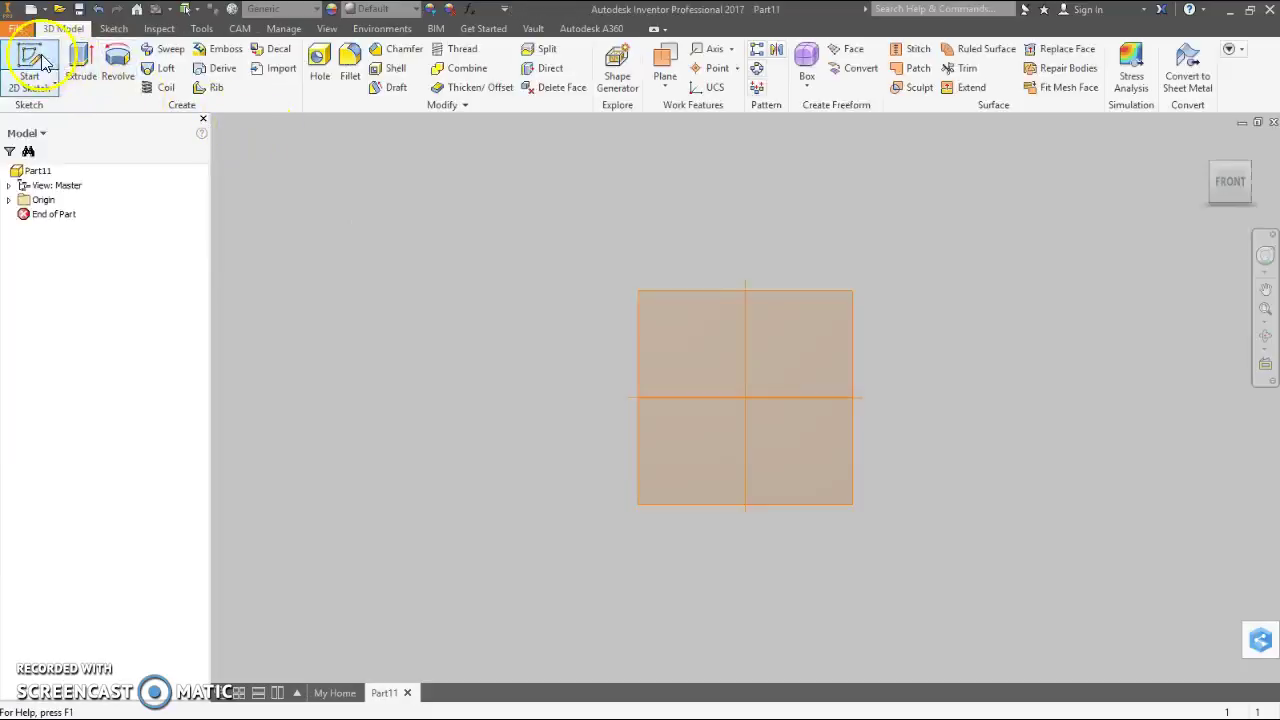
{"action": "left_click", "coordinate": [799, 313]}
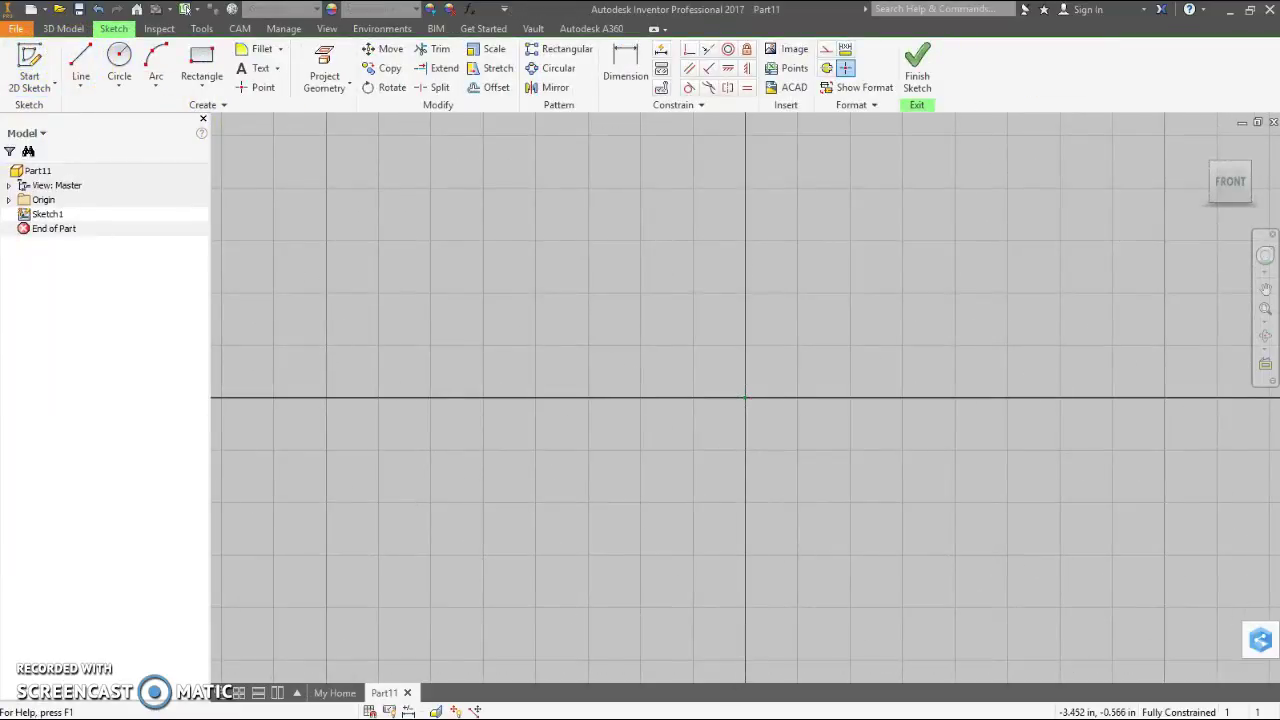
{"action": "key", "text": "alt+Tab"}
{"action": "scroll", "coordinate": [543, 271], "scroll_direction": "up", "scroll_amount": 3}
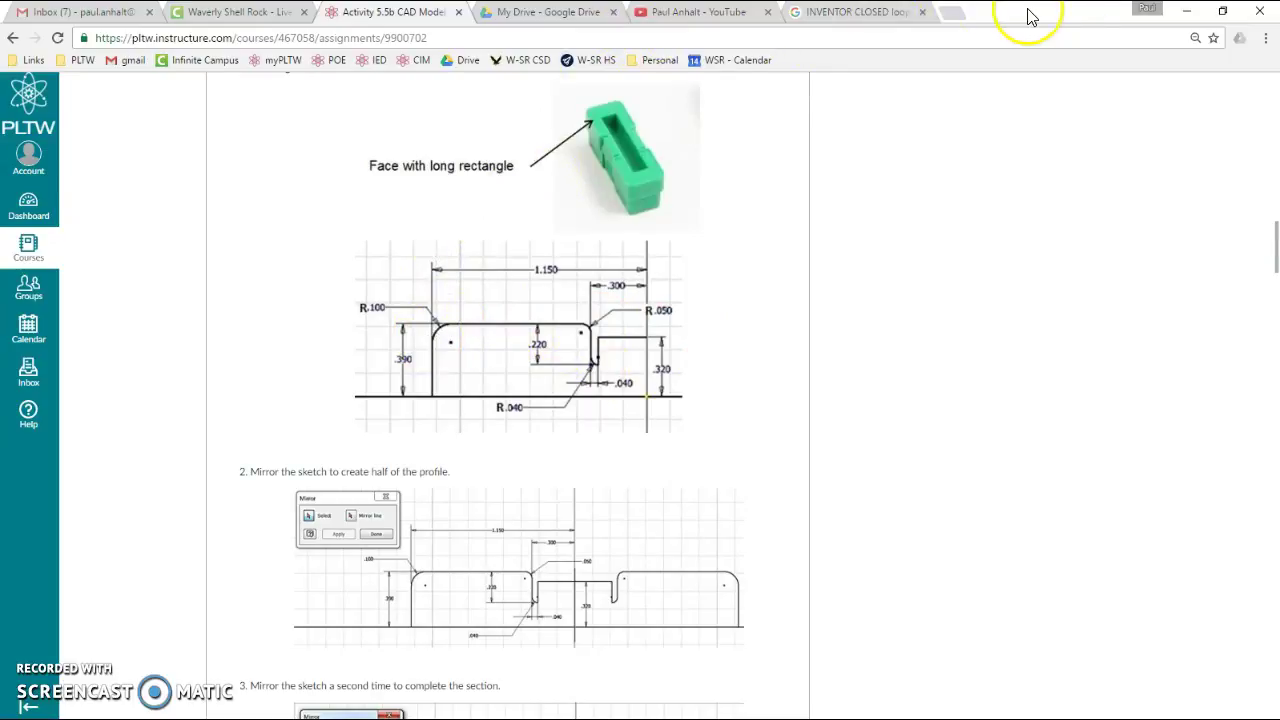
{"action": "key", "text": "alt+Tab"}
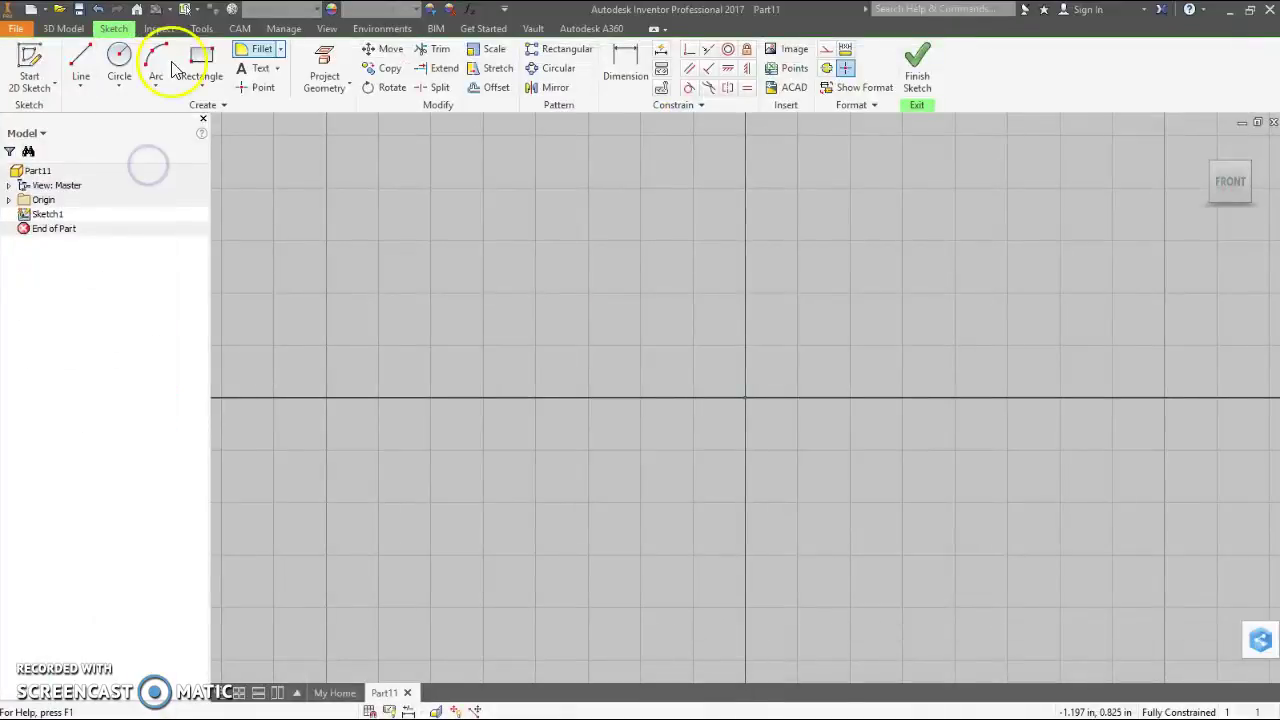
- Draw the eight-line notched outline as a closed loop starting and ending at the origin
{"action": "left_click", "coordinate": [80, 62]}
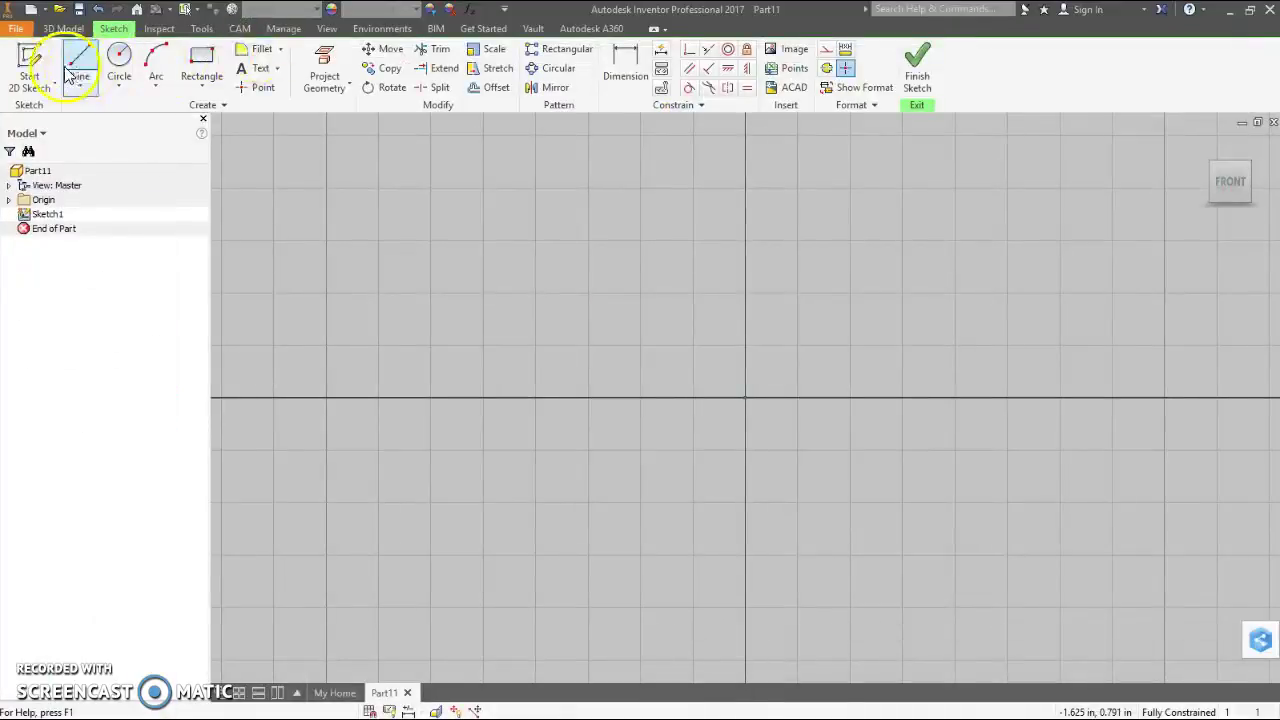
{"action": "left_click", "coordinate": [745, 397]}
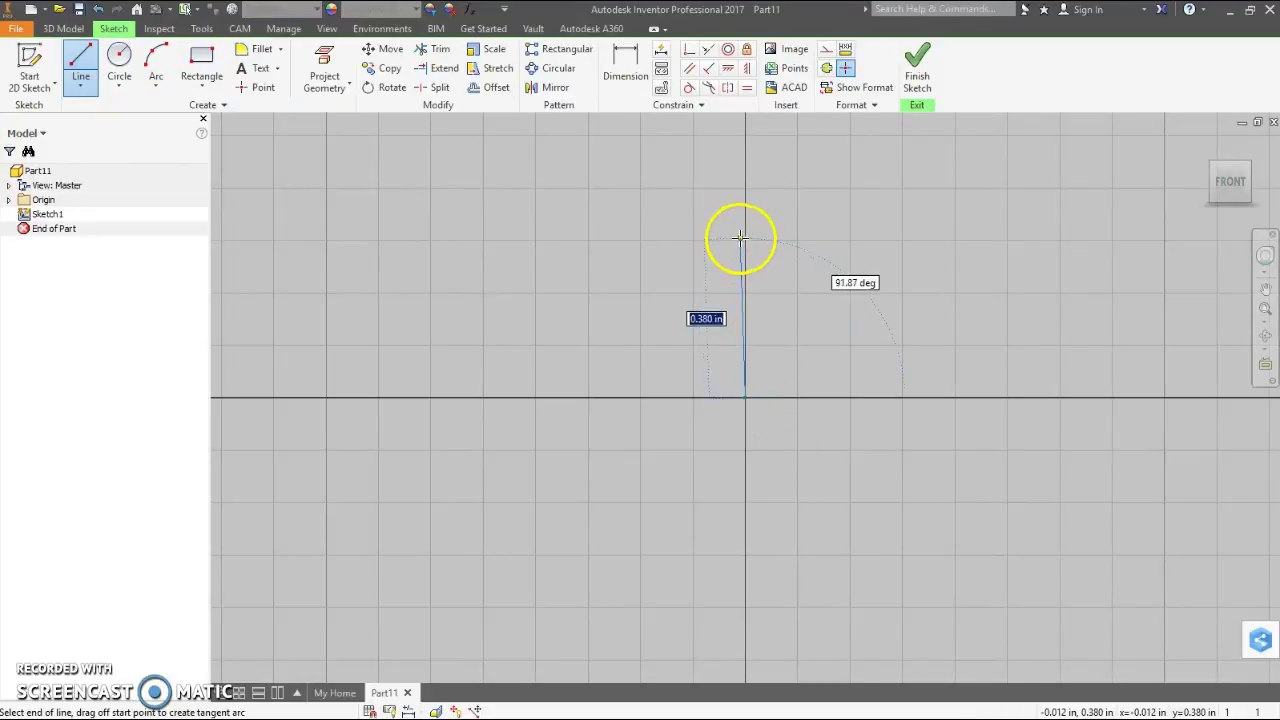
{"action": "left_click", "coordinate": [745, 238]}
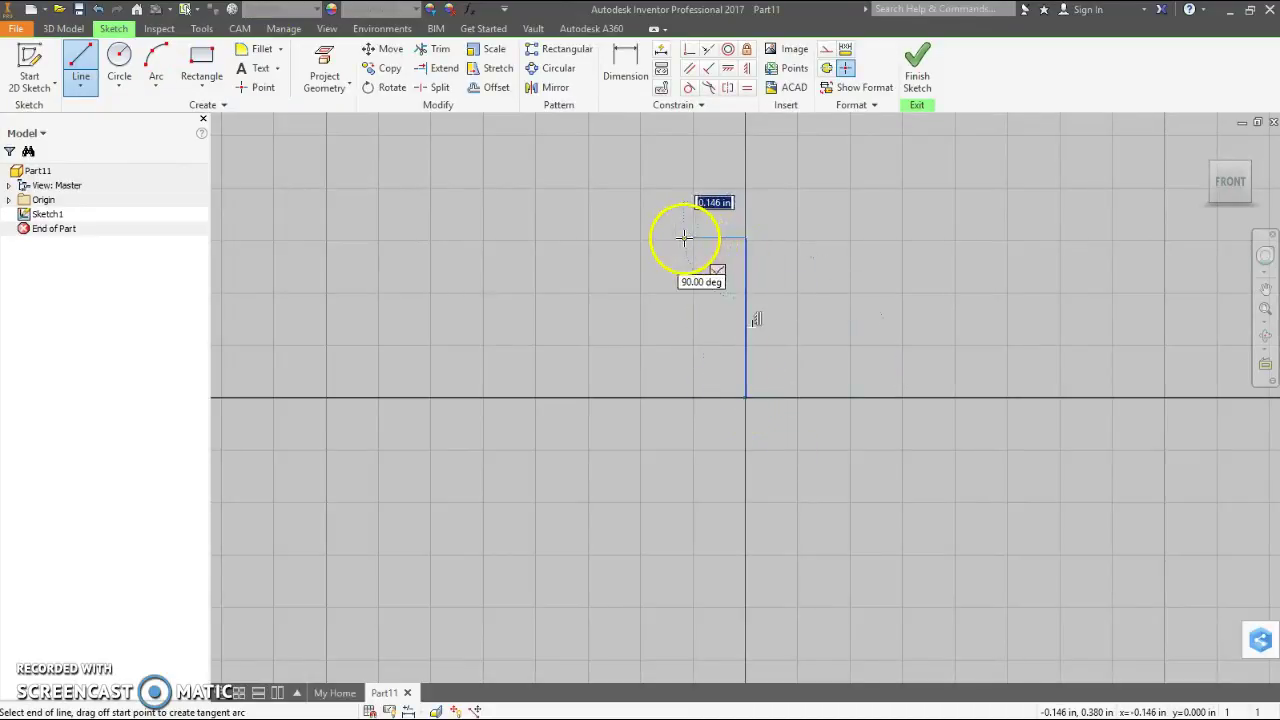
{"action": "left_click", "coordinate": [684, 238]}
{"action": "left_click", "coordinate": [684, 338]}
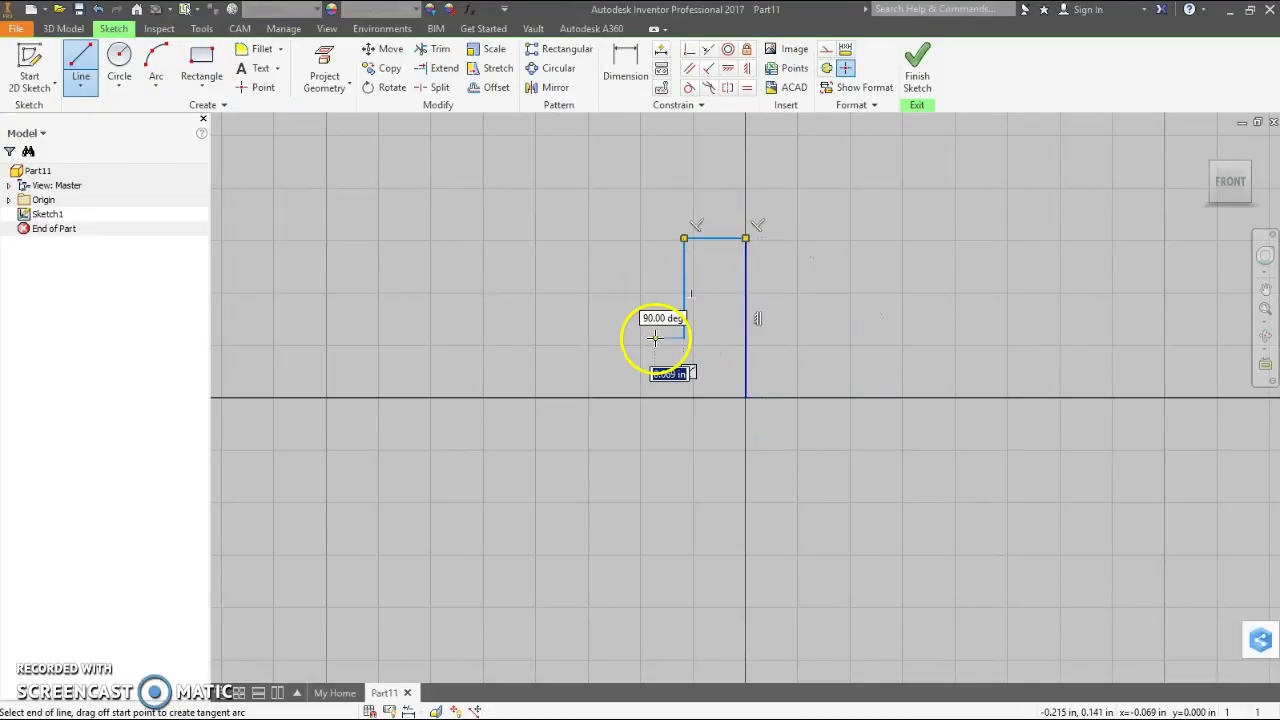
{"action": "left_click", "coordinate": [654, 214]}
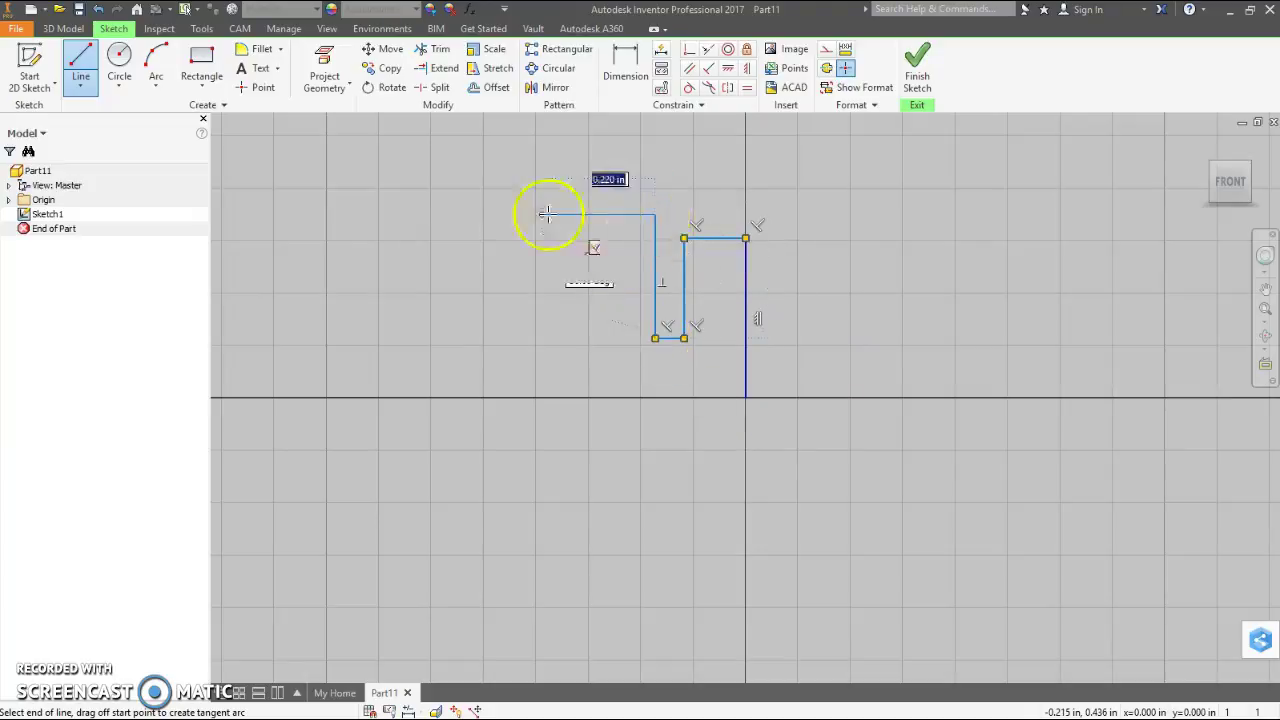
{"action": "left_click", "coordinate": [417, 214]}
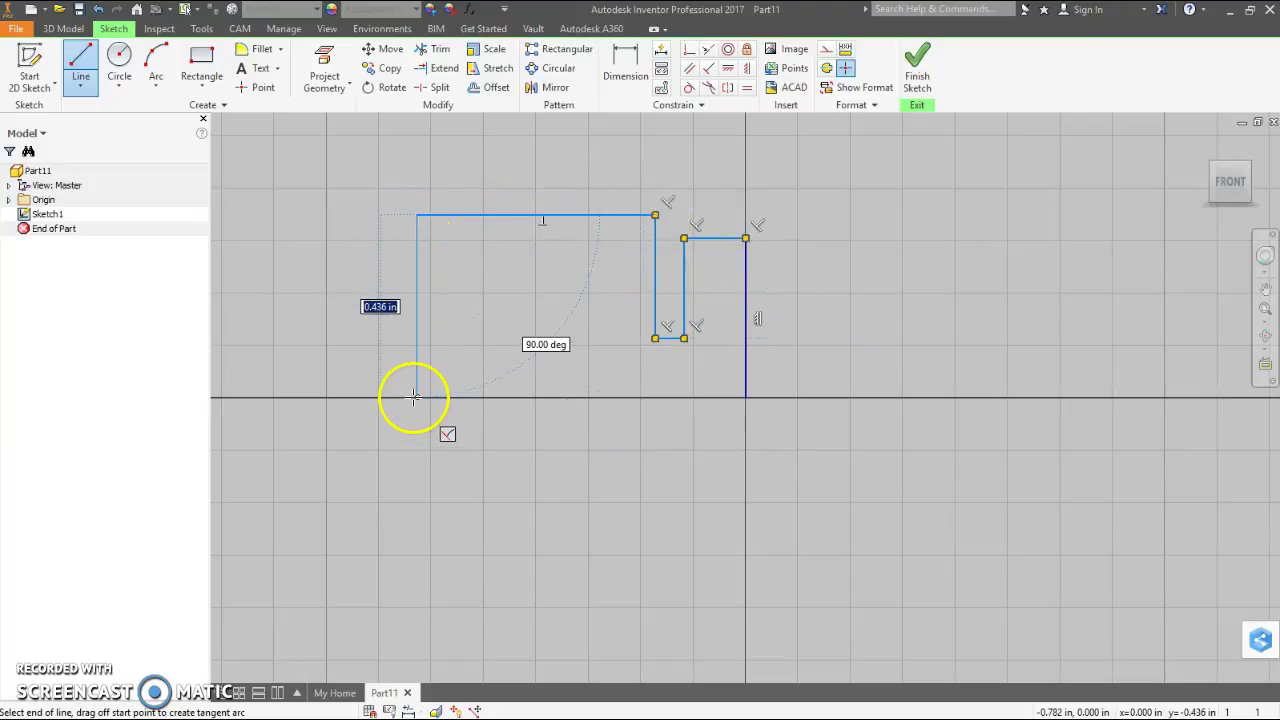
{"action": "left_click", "coordinate": [415, 397]}
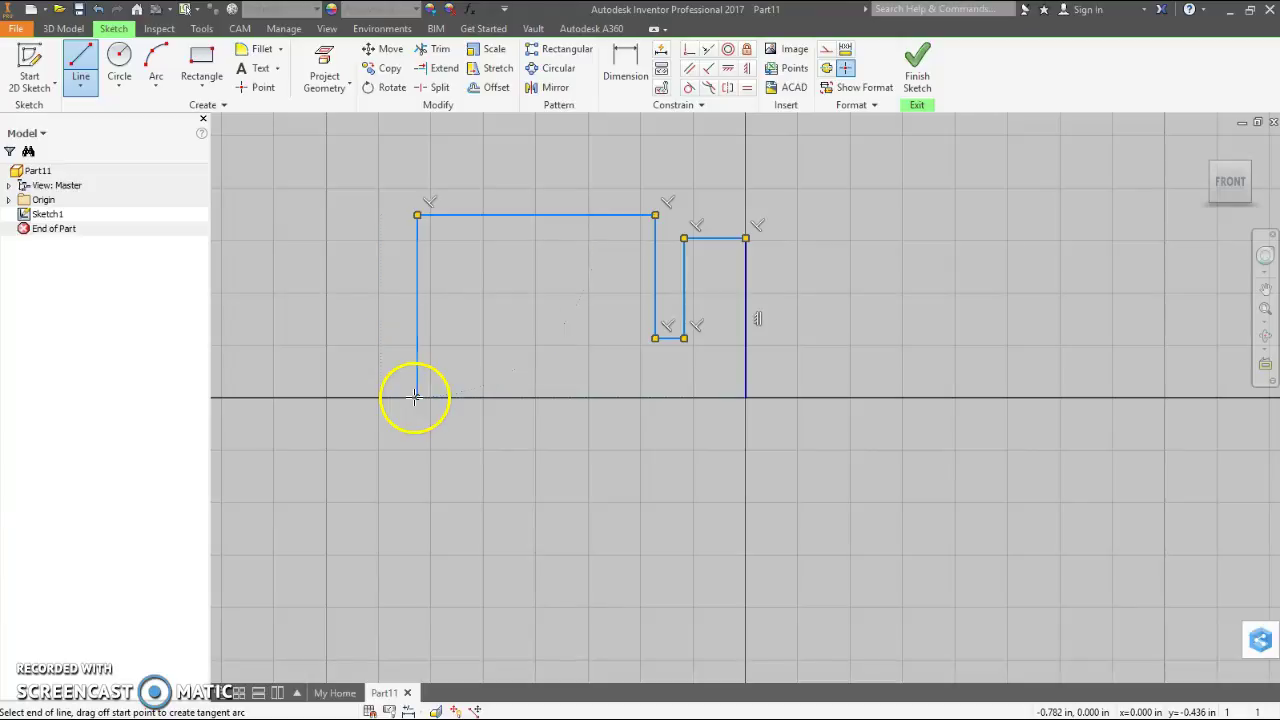
{"action": "left_click", "coordinate": [745, 397]}
{"action": "right_click", "coordinate": [860, 172]}
- Dimension the profile's overall width at 1.150 and overall height at .390
{"action": "left_click", "coordinate": [924, 163]}
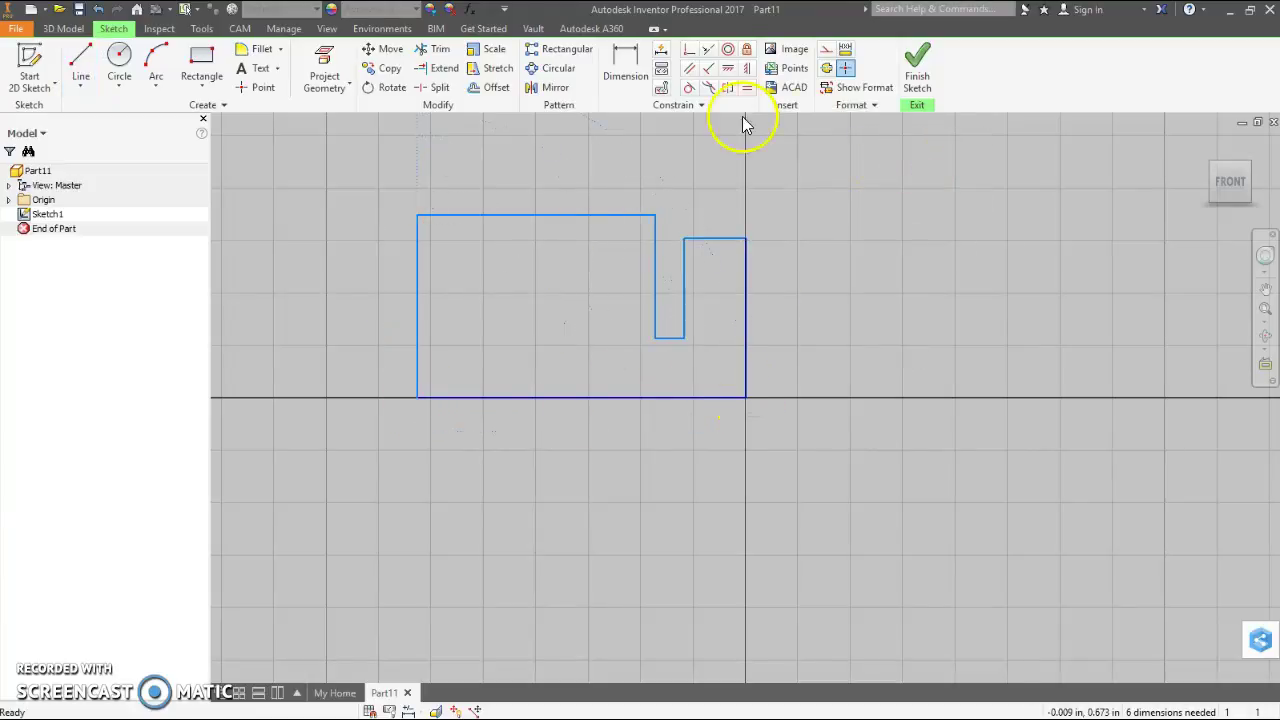
{"action": "left_click", "coordinate": [622, 58]}
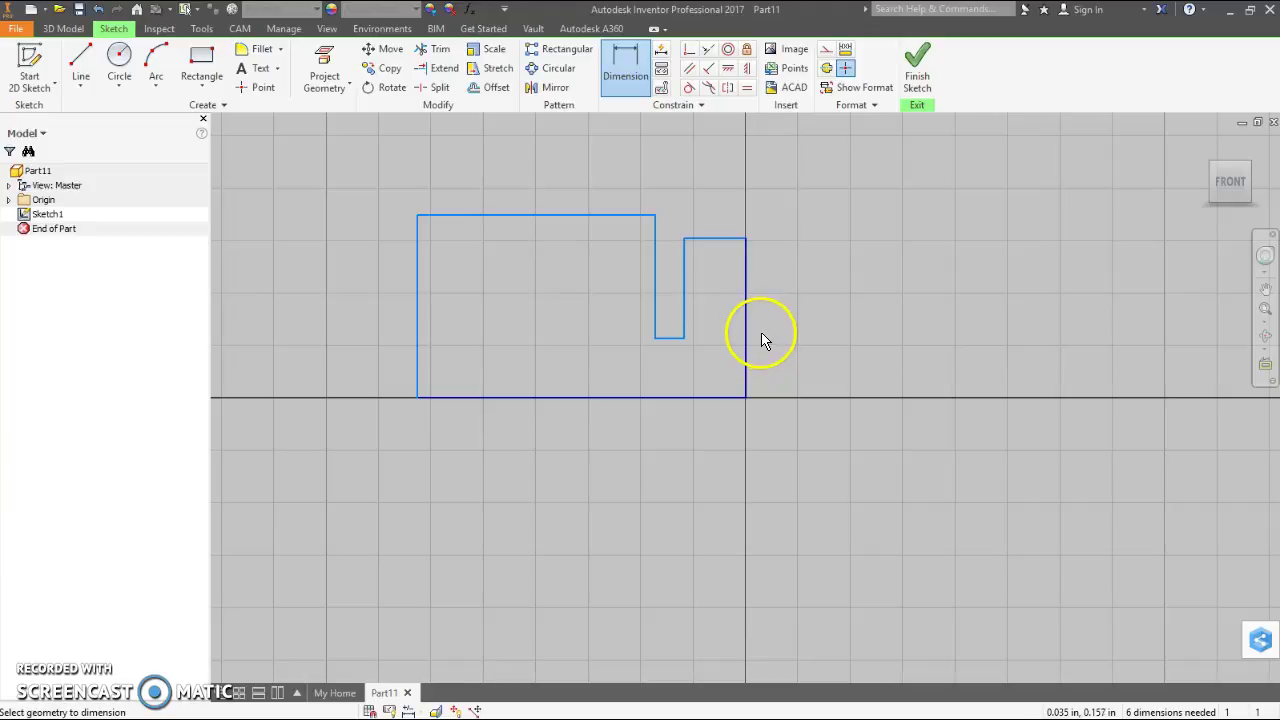
{"action": "left_click", "coordinate": [745, 300]}
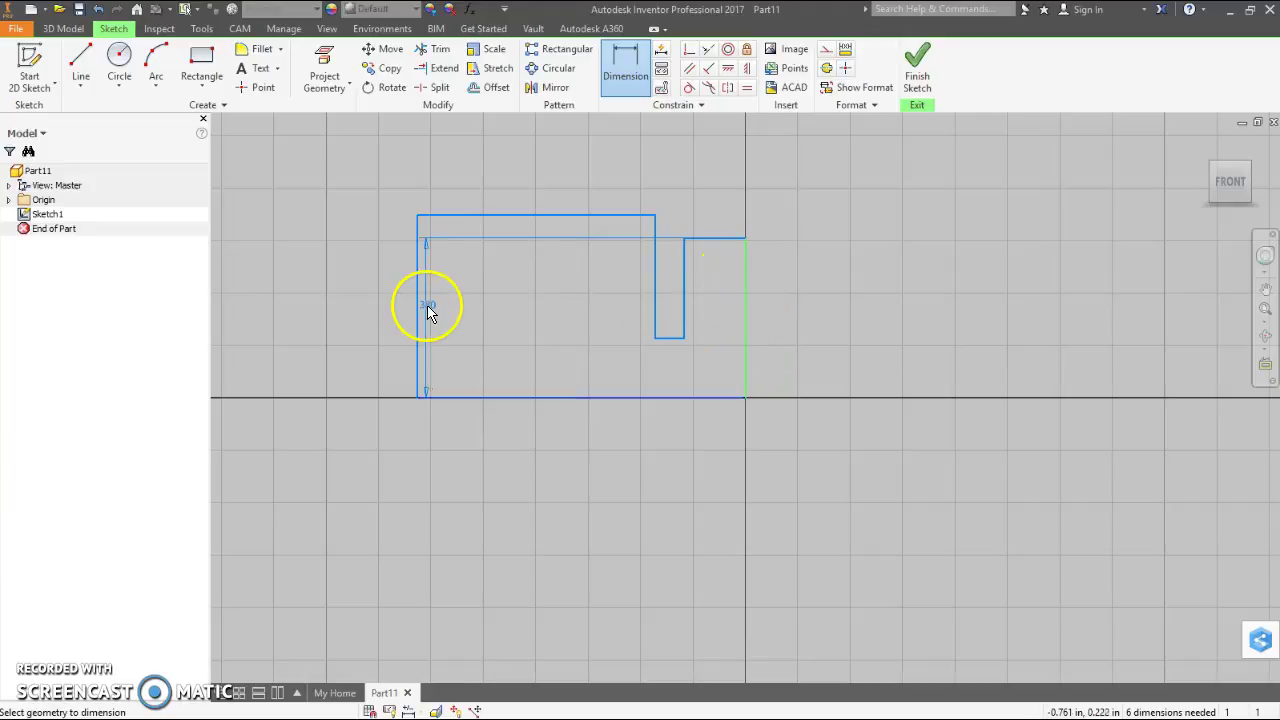
{"action": "left_click", "coordinate": [418, 309]}
{"action": "left_click", "coordinate": [588, 172]}
{"action": "type", "text": "1.15"}
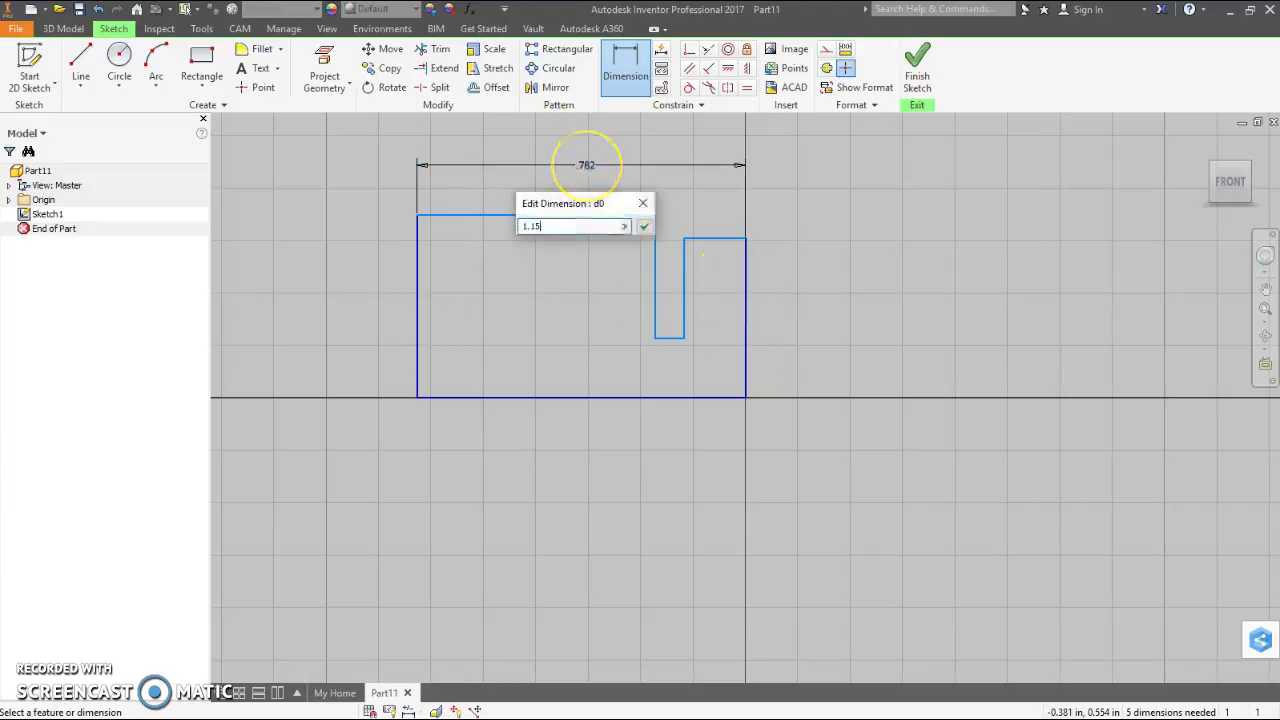
{"action": "key", "text": "Return"}
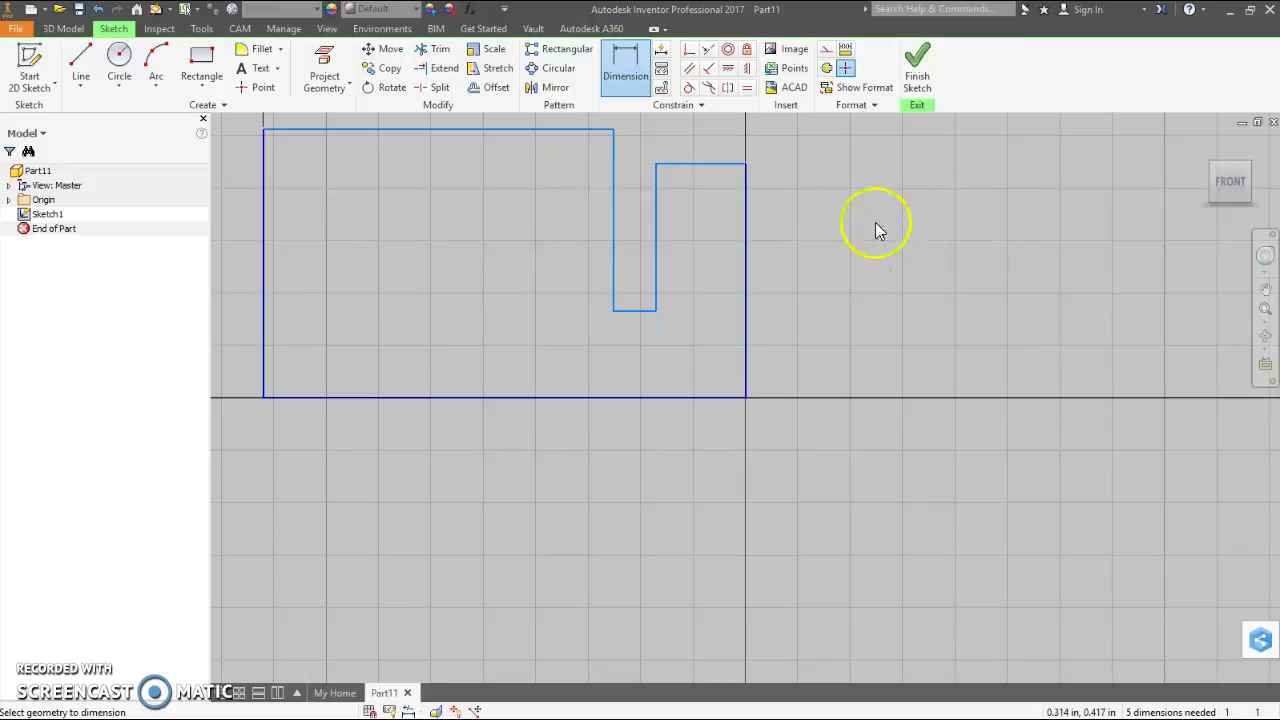
{"action": "middle_click_drag", "start_coordinate": [874, 229], "coordinate": [940, 325]}
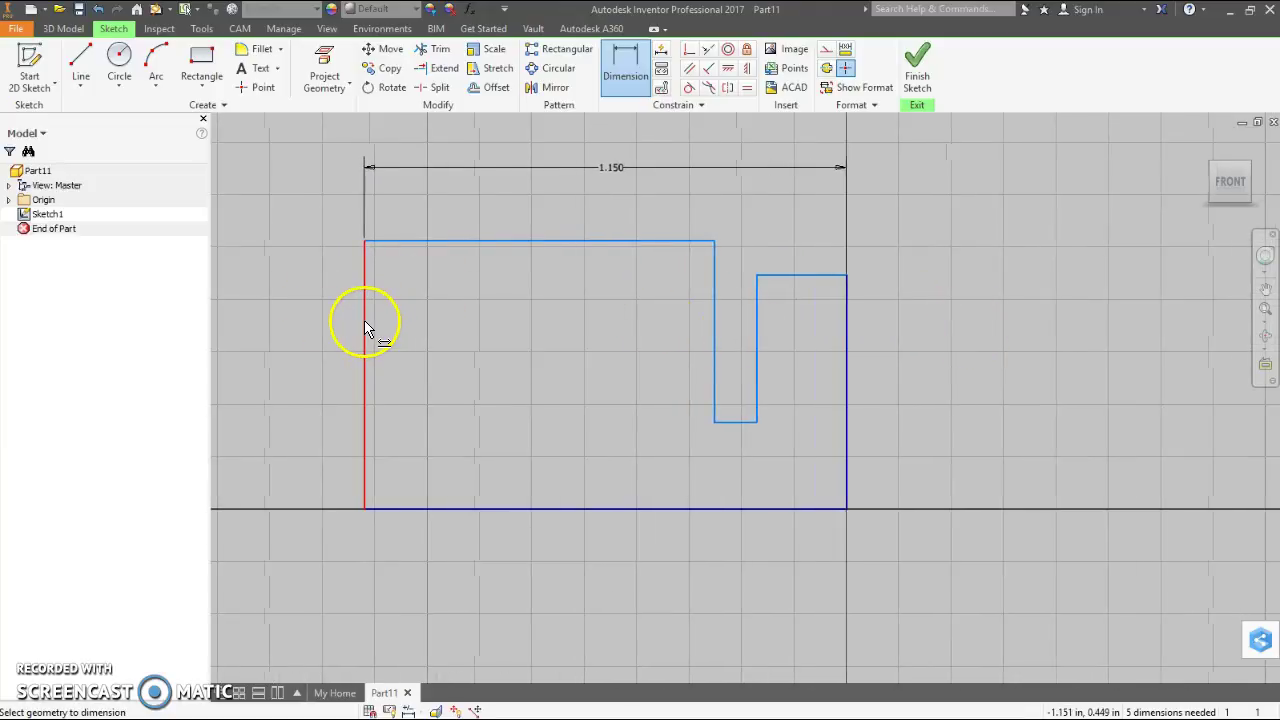
{"action": "left_click", "coordinate": [366, 326]}
{"action": "left_click", "coordinate": [305, 349]}
{"action": "type", "text": ".39"}
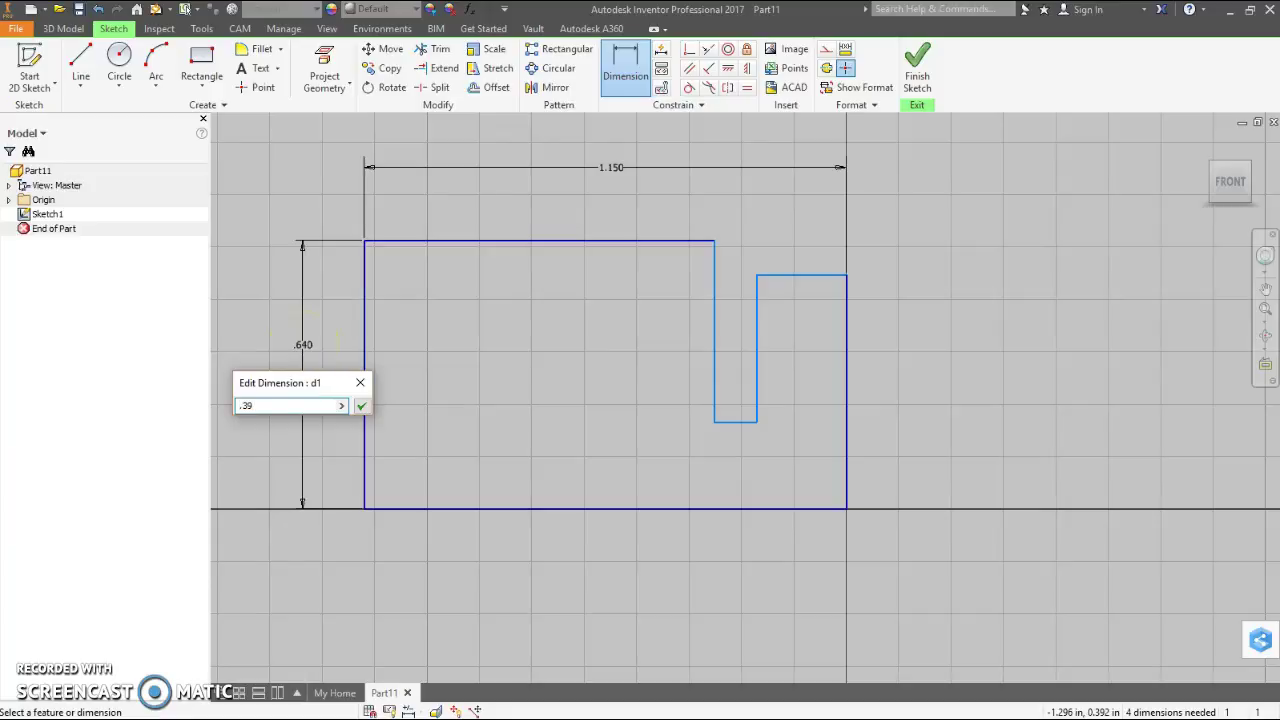
{"action": "key", "text": "Return"}
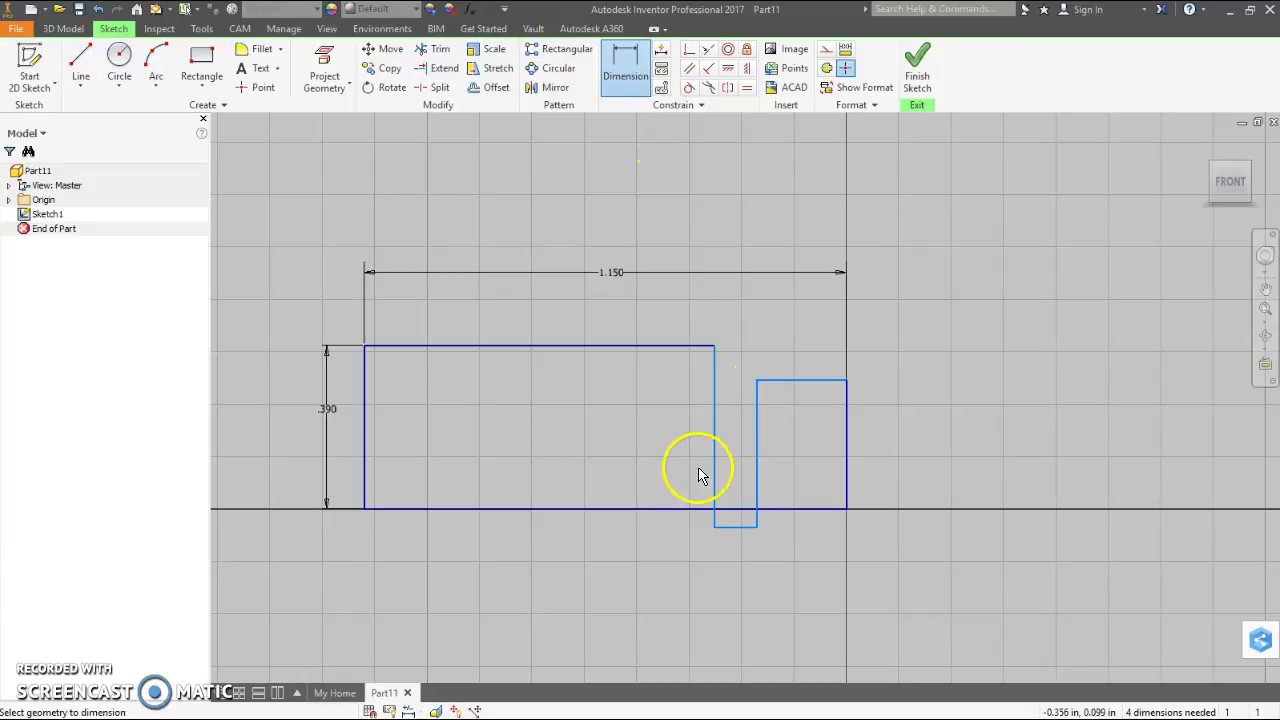
- Dimension the notch depth .220, step height .320, notch width .040 and step width .300
{"action": "left_click", "coordinate": [651, 428]}
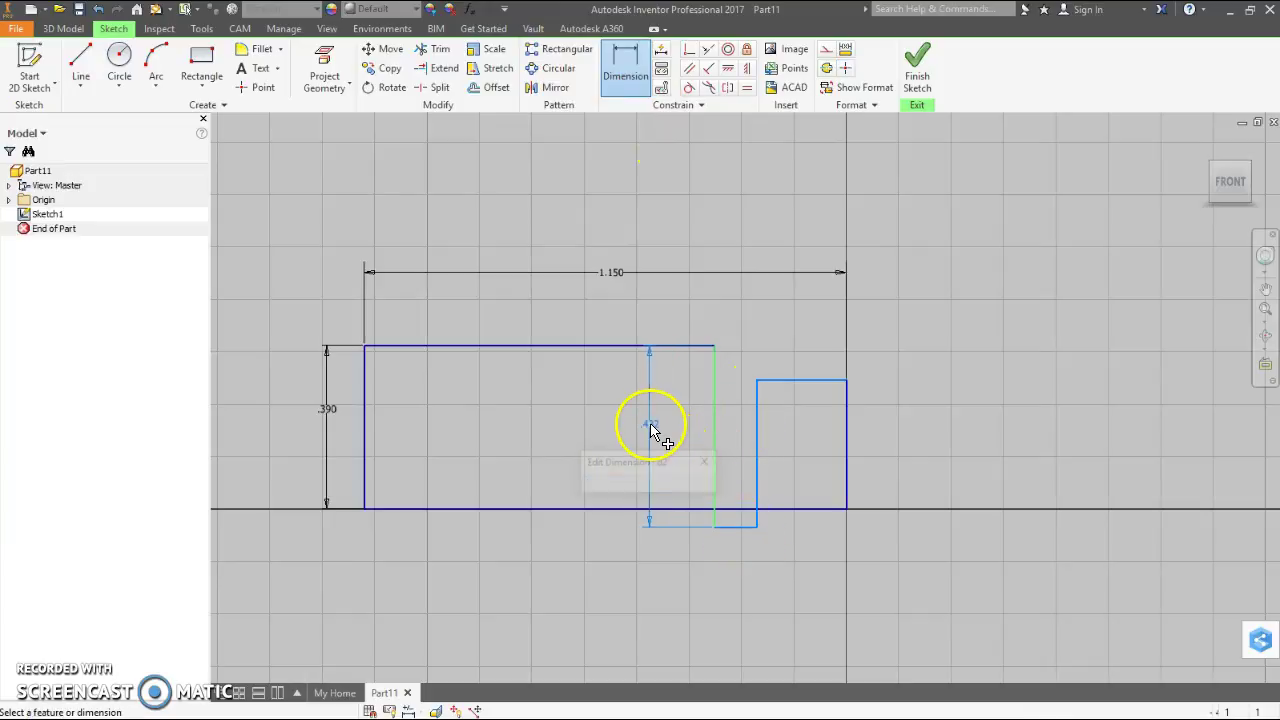
{"action": "type", "text": ".22"}
{"action": "key", "text": "Return"}
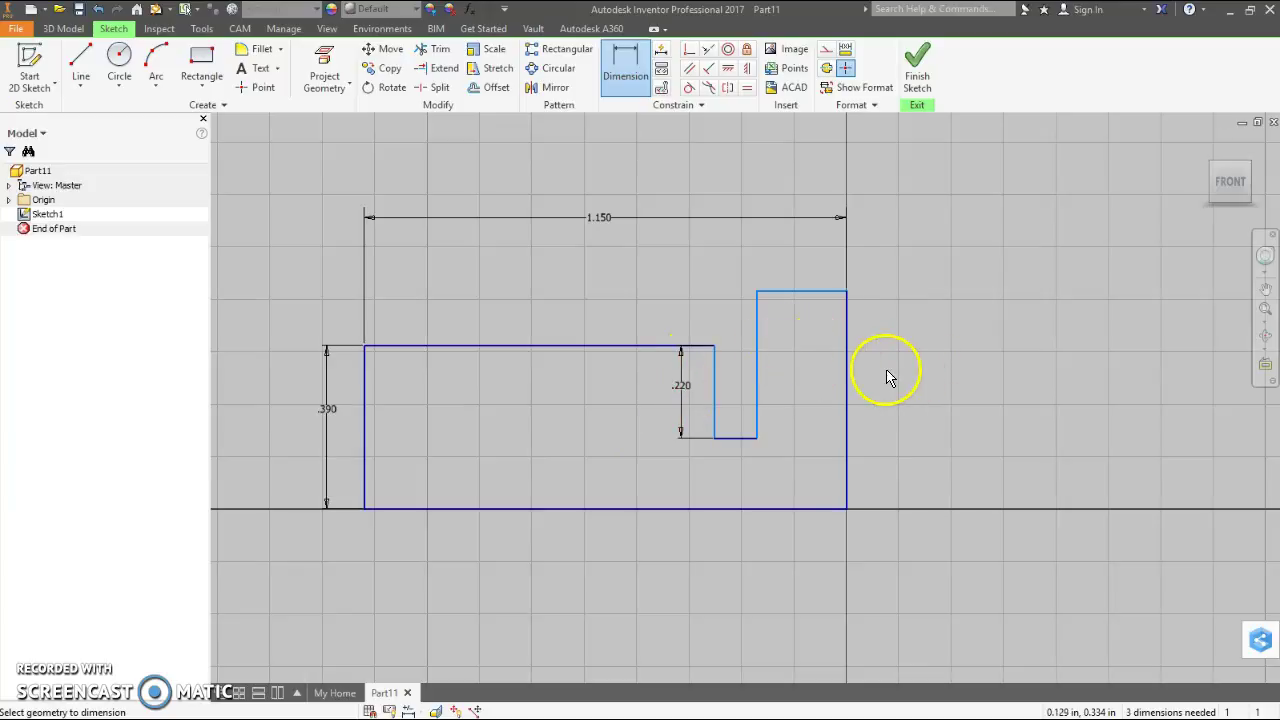
{"action": "left_click", "coordinate": [848, 372]}
{"action": "type", "text": ".32"}
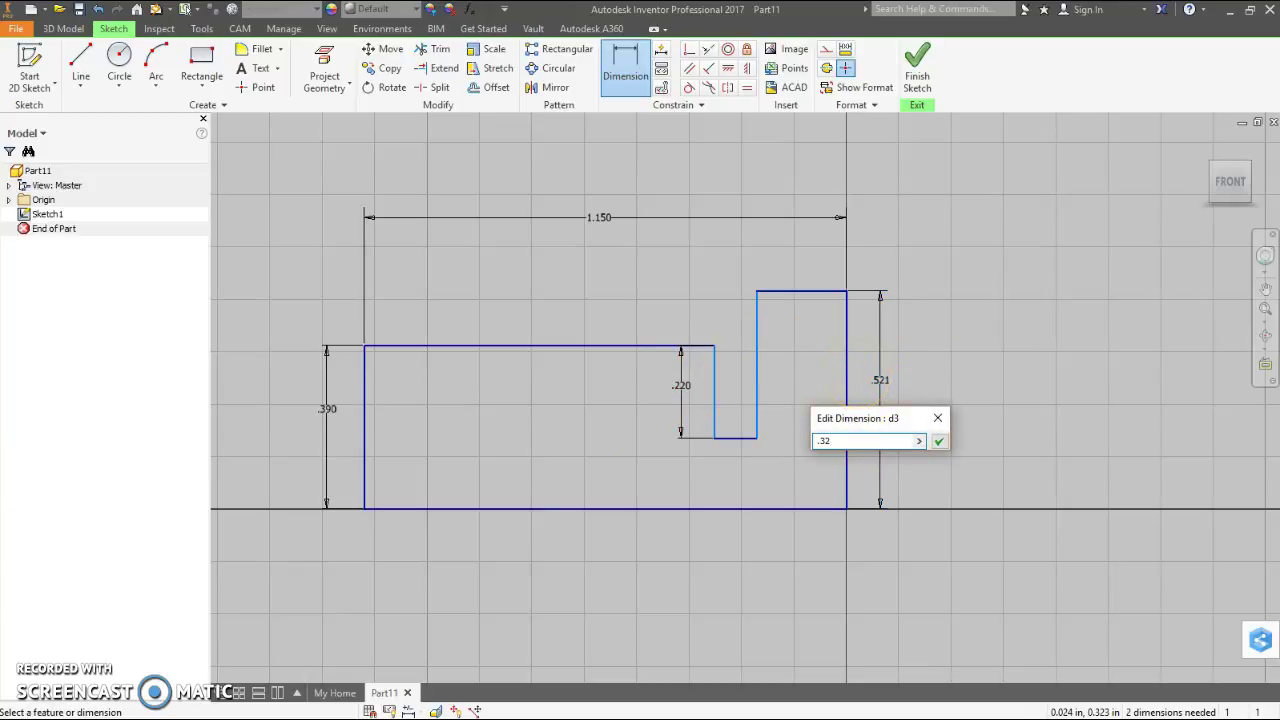
{"action": "key", "text": "Return"}
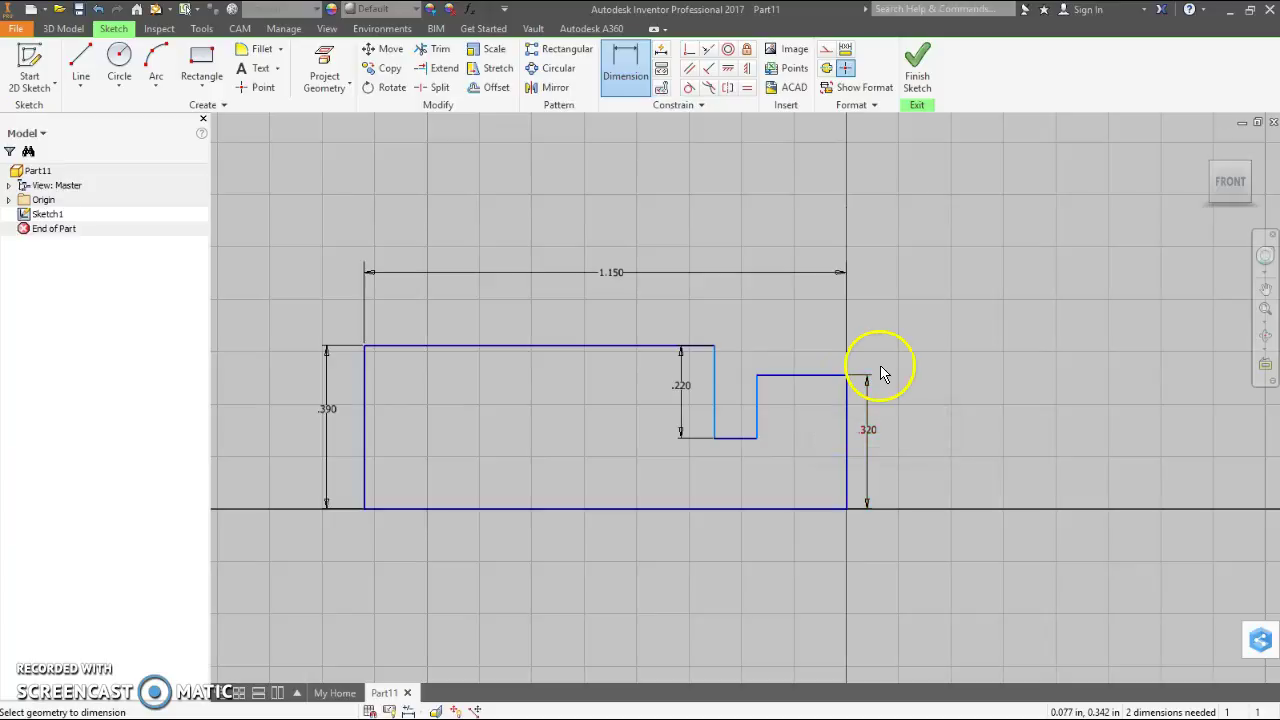
{"action": "left_click", "coordinate": [741, 440]}
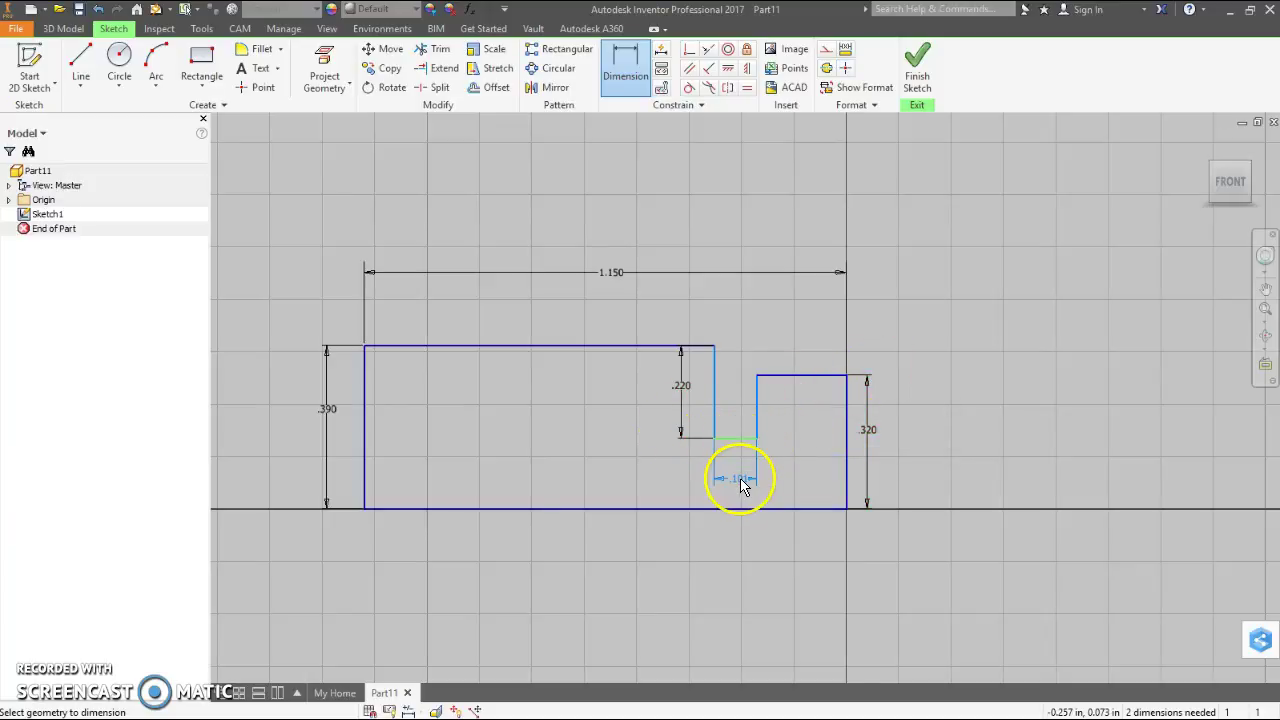
{"action": "left_click", "coordinate": [740, 482]}
{"action": "key", "text": "Return"}
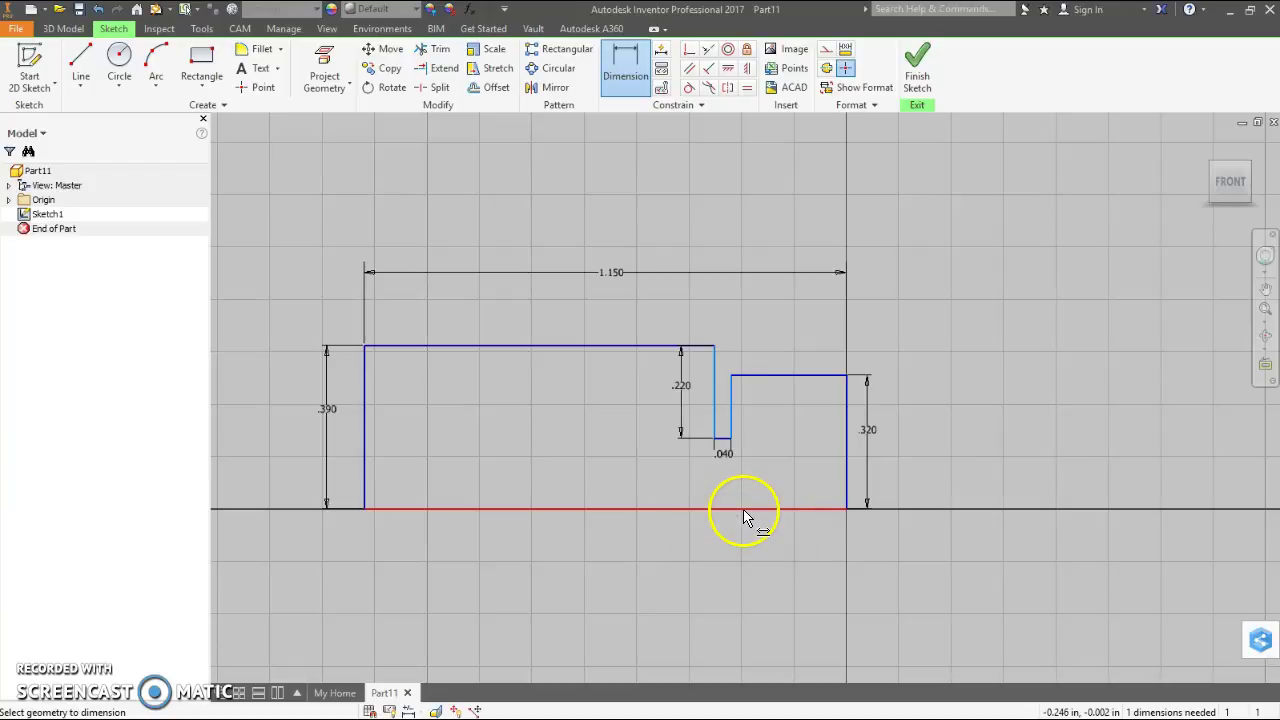
{"action": "left_click", "coordinate": [716, 393]}
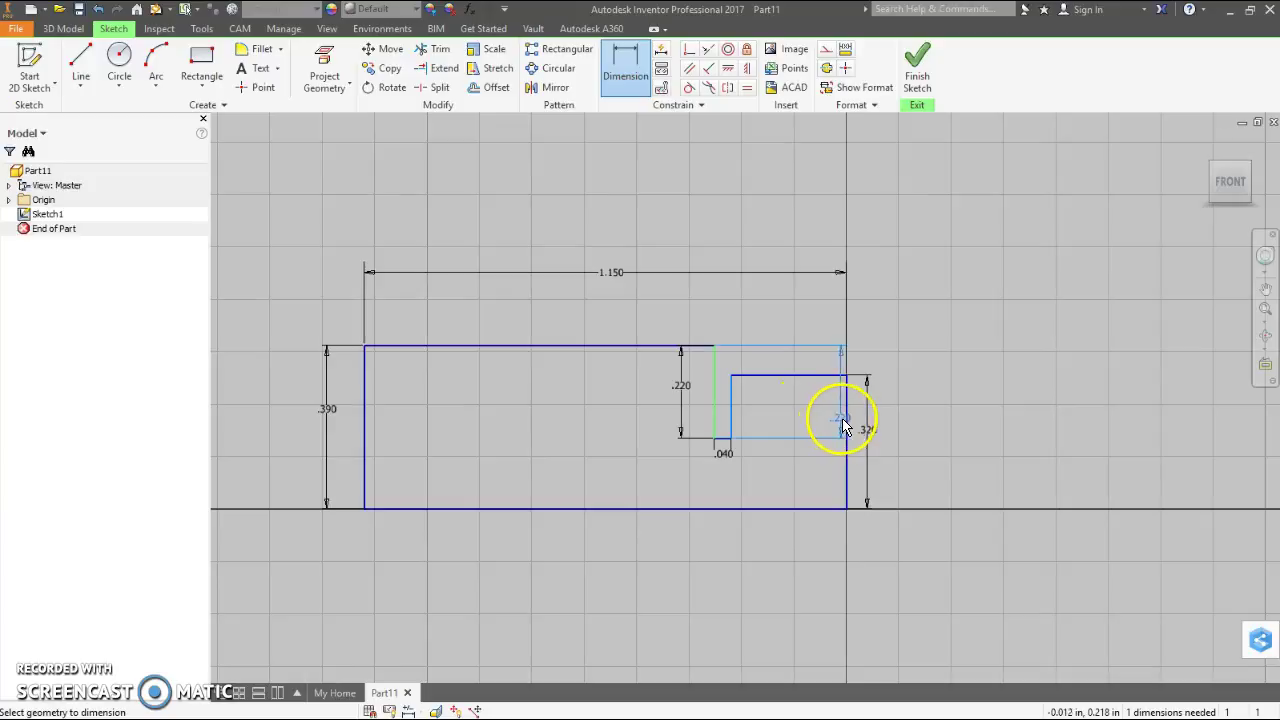
{"action": "left_click", "coordinate": [846, 423]}
{"action": "left_click", "coordinate": [779, 313]}
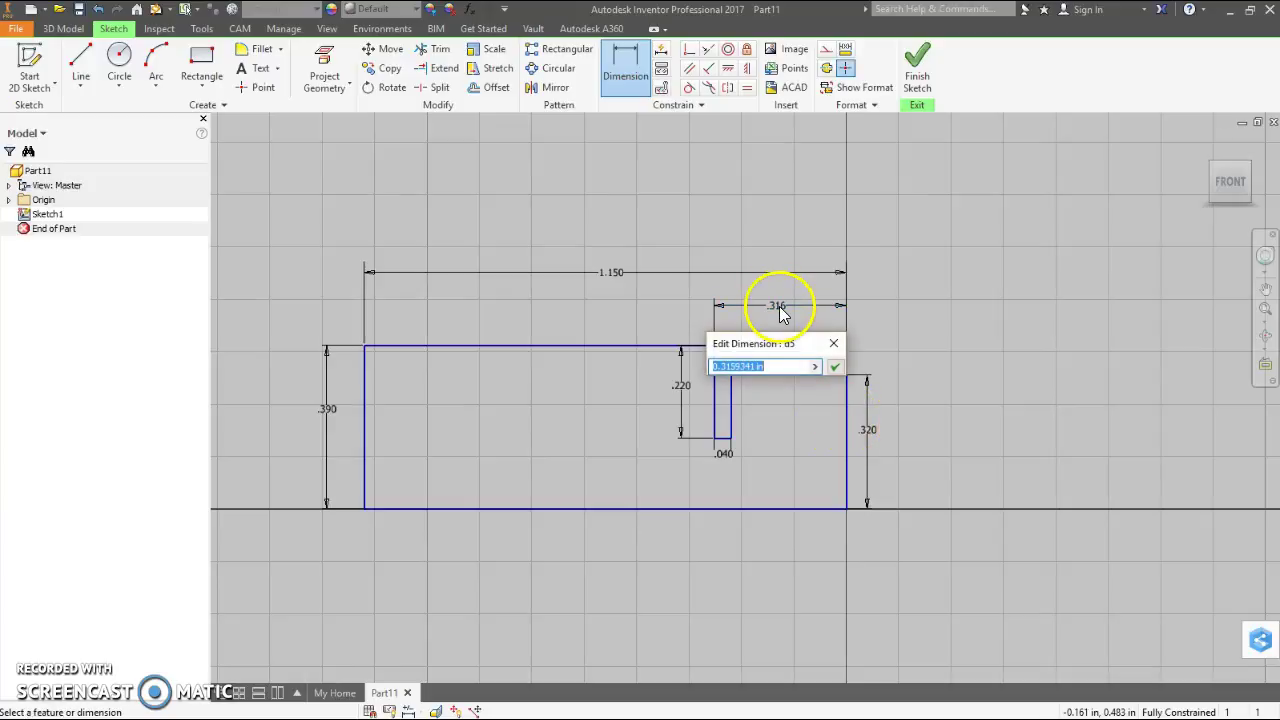
{"action": "type", "text": ".3"}
{"action": "key", "text": "Return"}
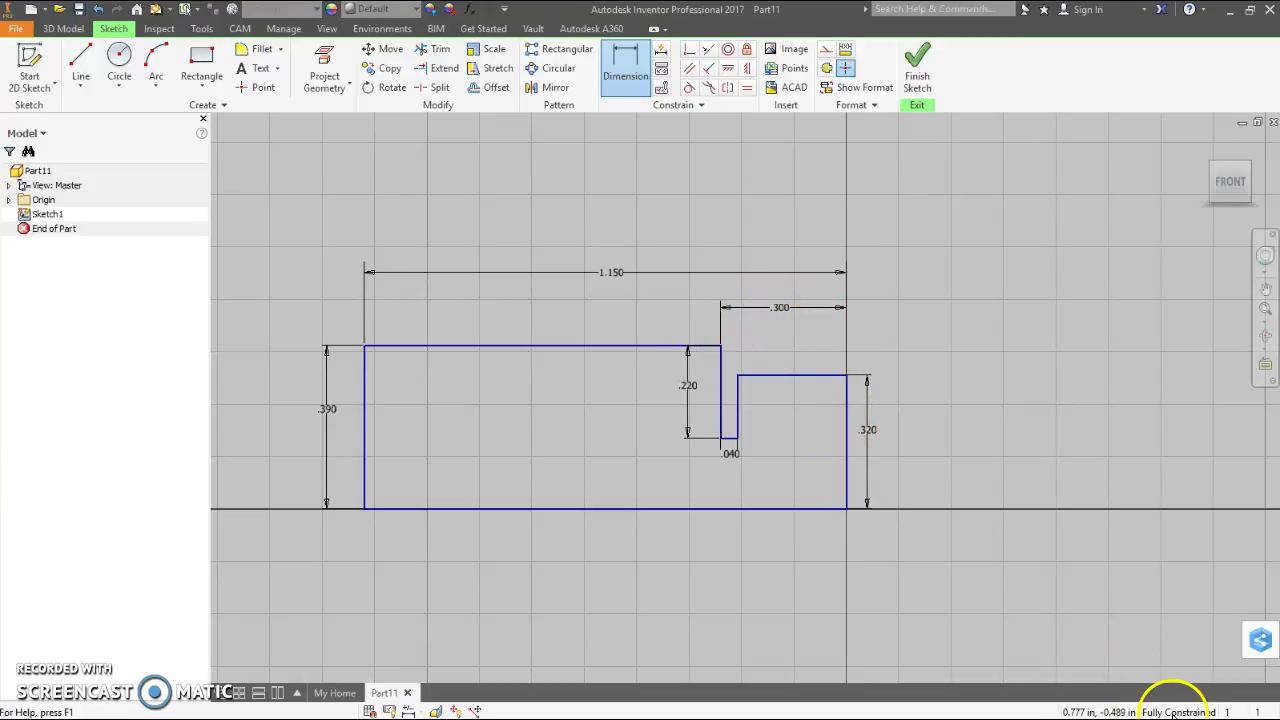
- Fillet the top-left corner at .100, the notch top at .050 and the notch bottom at .040
{"action": "left_click", "coordinate": [258, 52]}
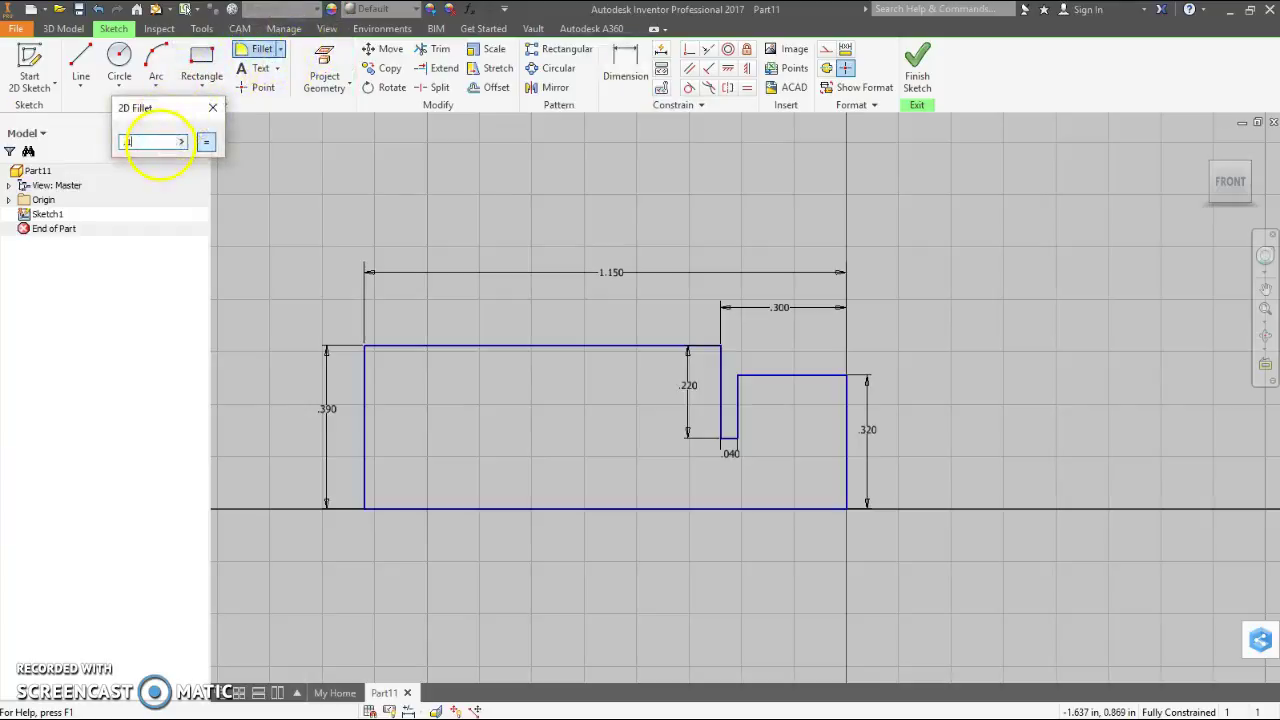
{"action": "left_click", "coordinate": [368, 352]}
{"action": "left_click", "coordinate": [143, 145]}
{"action": "type", "text": ".05"}
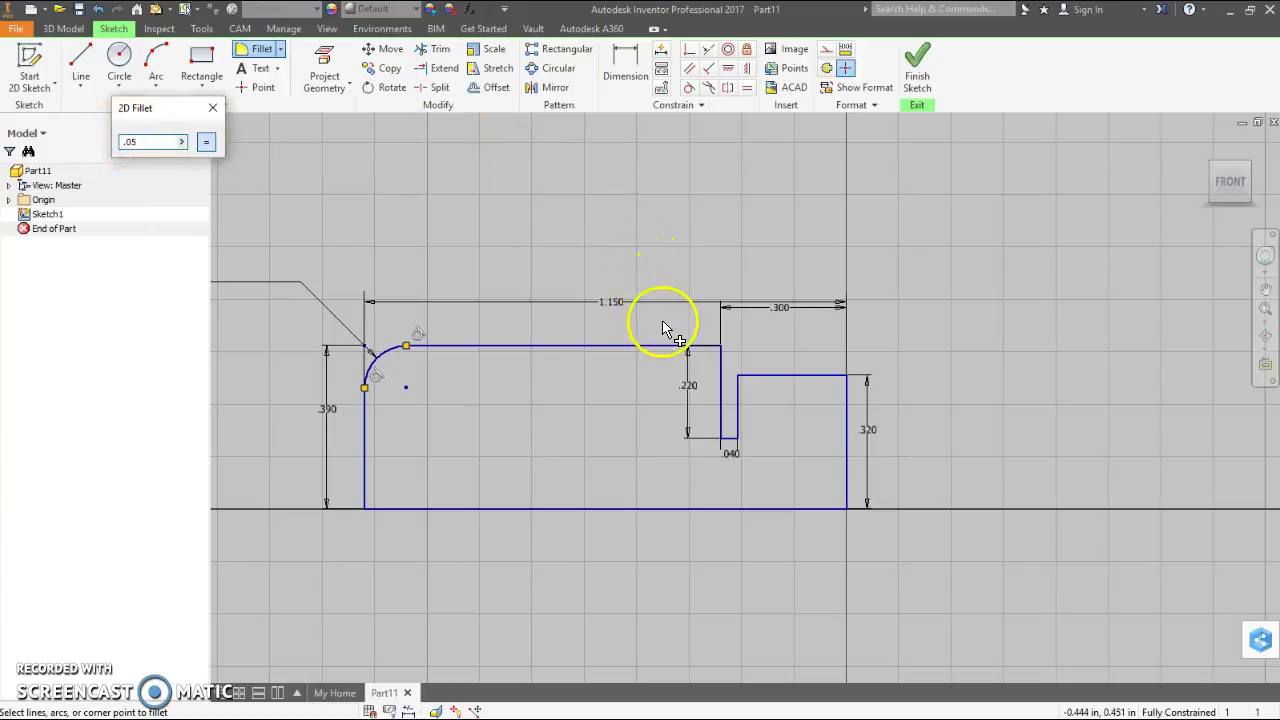
{"action": "left_click", "coordinate": [718, 350]}
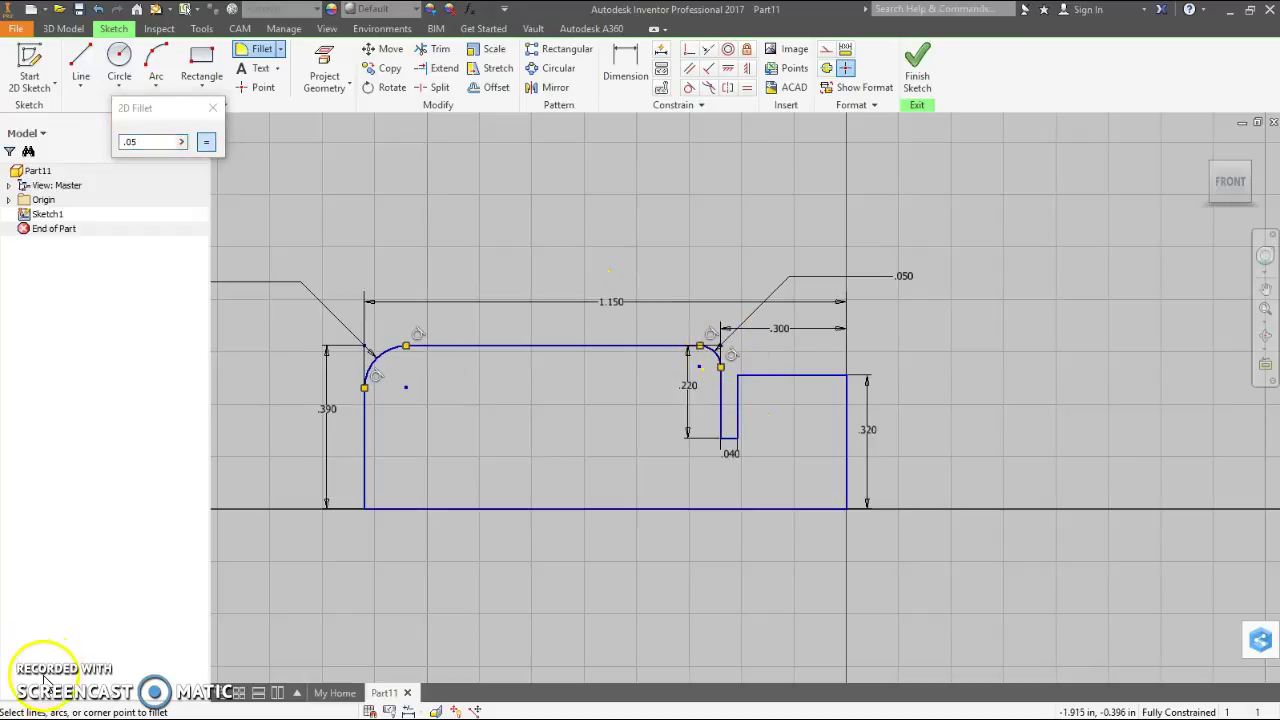
{"action": "left_click_drag", "start_coordinate": [147, 140], "coordinate": [114, 140]}
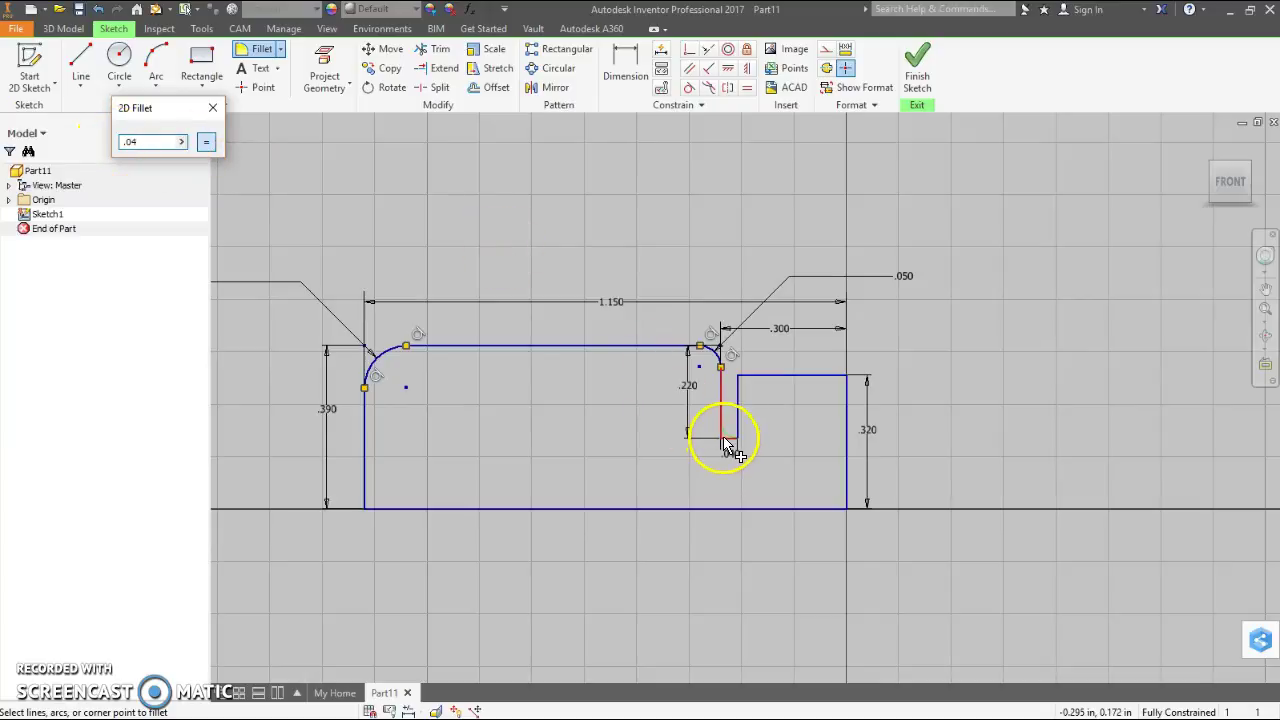
{"action": "scroll", "coordinate": [727, 447], "scroll_direction": "down", "scroll_amount": 10}
{"action": "left_click", "coordinate": [718, 434]}
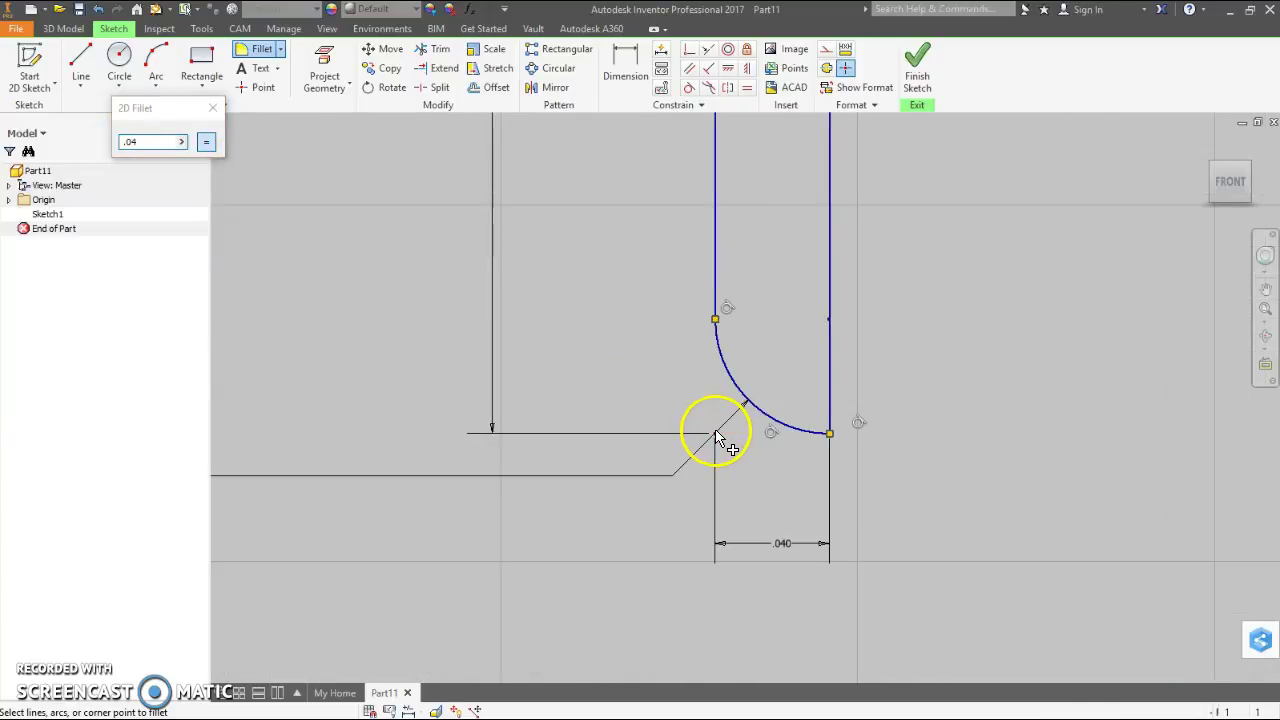
{"action": "scroll", "coordinate": [540, 348], "scroll_direction": "up", "scroll_amount": 5}
{"action": "scroll", "coordinate": [545, 352], "scroll_direction": "up", "scroll_amount": 3}
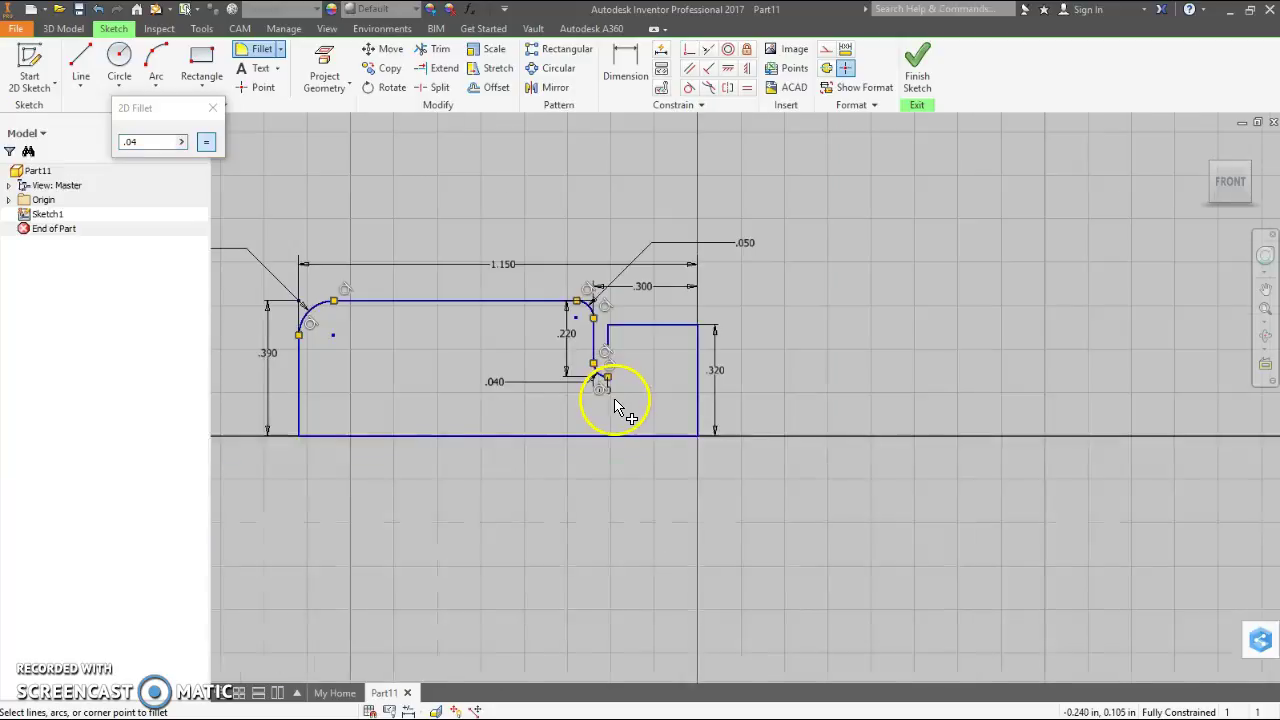
{"action": "right_click", "coordinate": [826, 238]}
{"action": "left_click", "coordinate": [878, 246]}
{"action": "scroll", "coordinate": [540, 220], "scroll_direction": "down", "scroll_amount": 2}
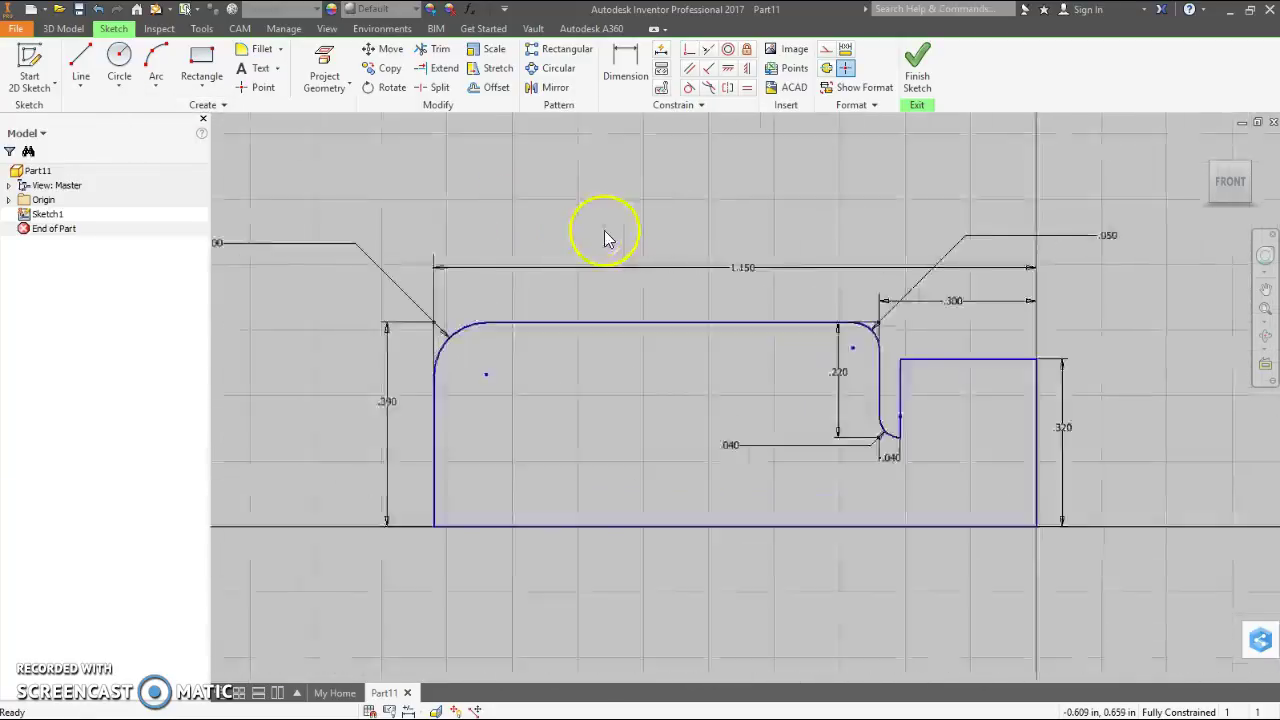
{"action": "scroll", "coordinate": [700, 260], "scroll_direction": "down", "scroll_amount": 2}
{"action": "scroll", "coordinate": [760, 290], "scroll_direction": "up", "scroll_amount": 4}
- Mirror the whole quarter profile across its right vertical edge
{"action": "middle_click_drag", "start_coordinate": [895, 204], "coordinate": [665, 190]}
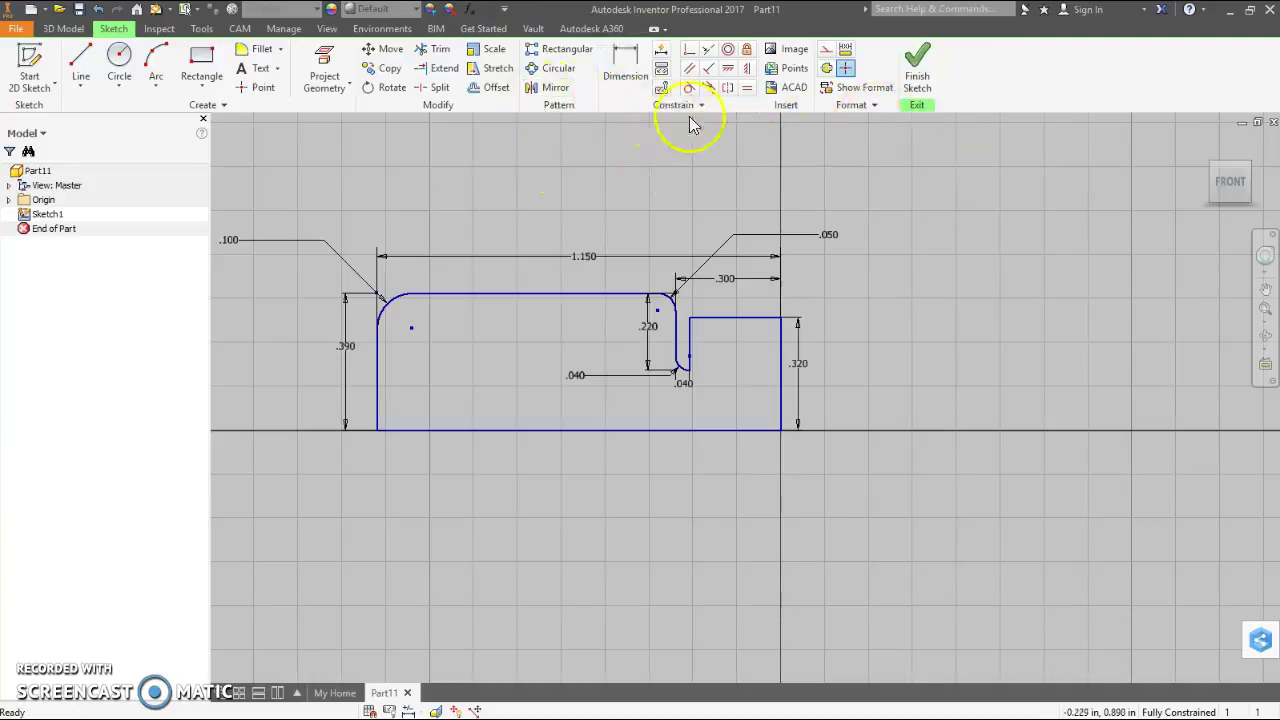
{"action": "left_click", "coordinate": [556, 88]}
{"action": "mouse_move", "coordinate": [302, 175]}
{"action": "left_mouse_down"}
{"action": "mouse_move", "coordinate": [890, 507]}
{"action": "mouse_move", "coordinate": [891, 522]}
{"action": "left_mouse_up"}
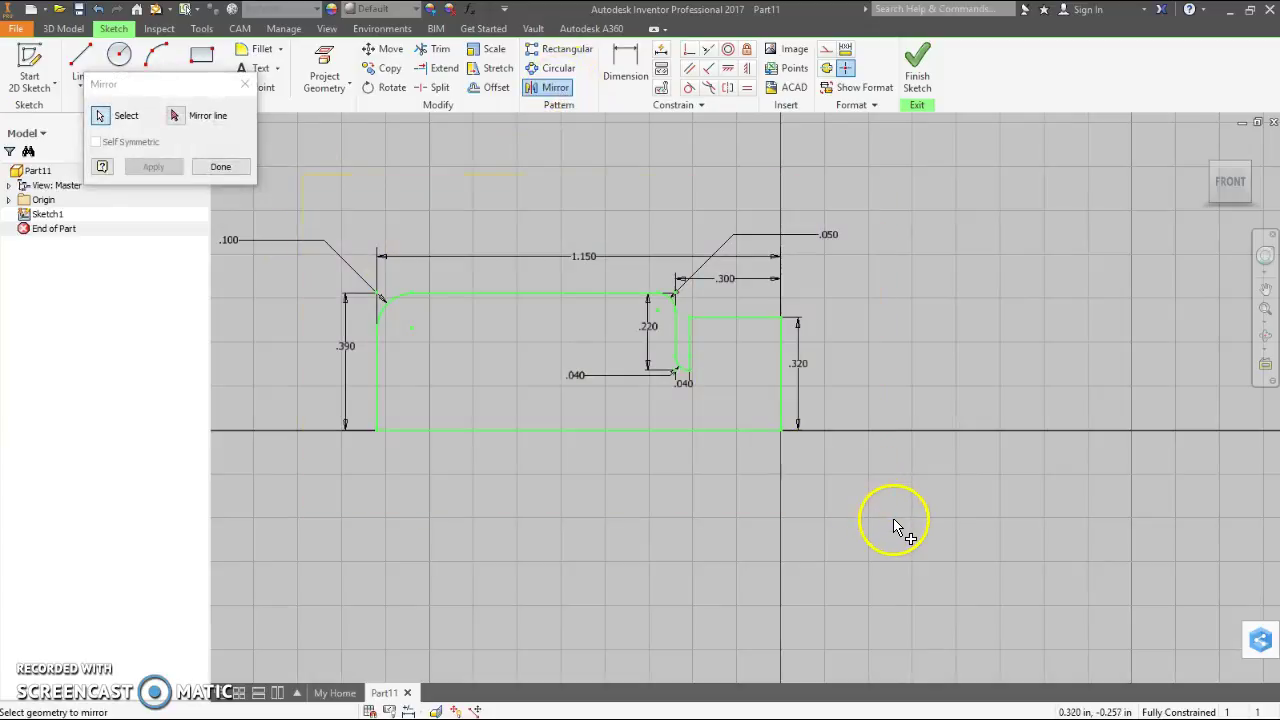
{"action": "left_click", "coordinate": [176, 117]}
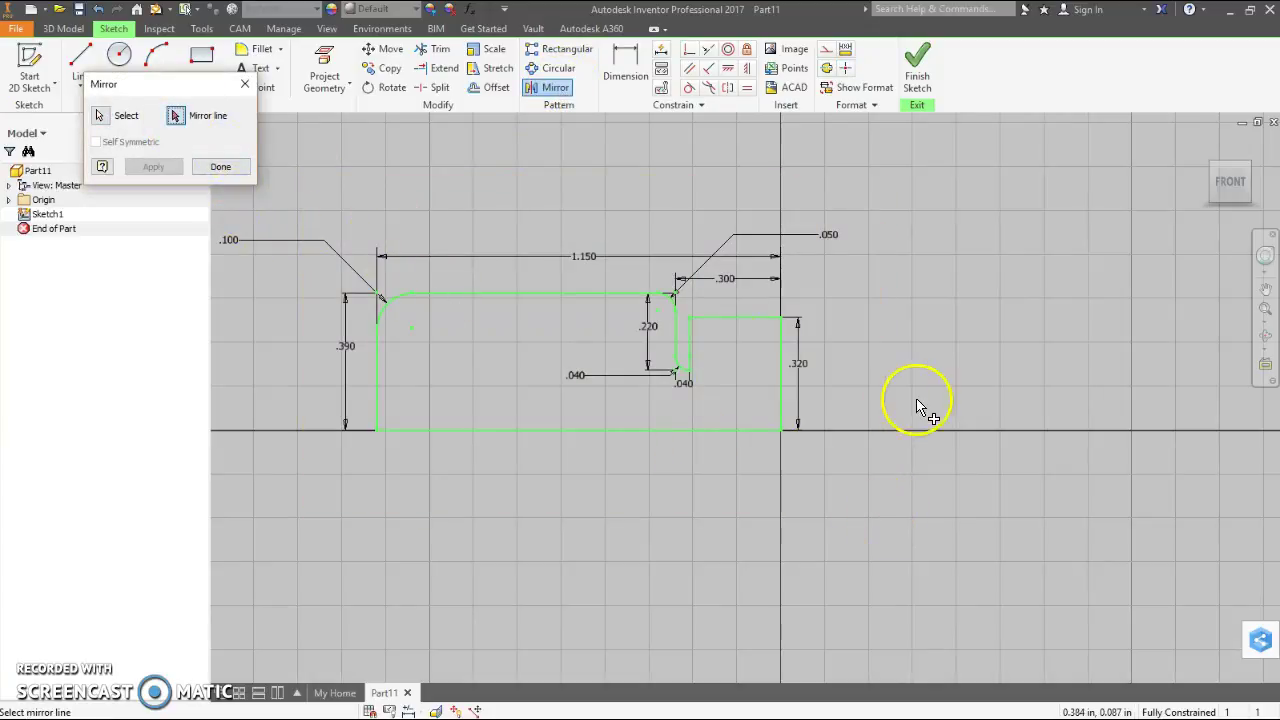
{"action": "left_click", "coordinate": [783, 407]}
{"action": "left_click", "coordinate": [153, 166]}
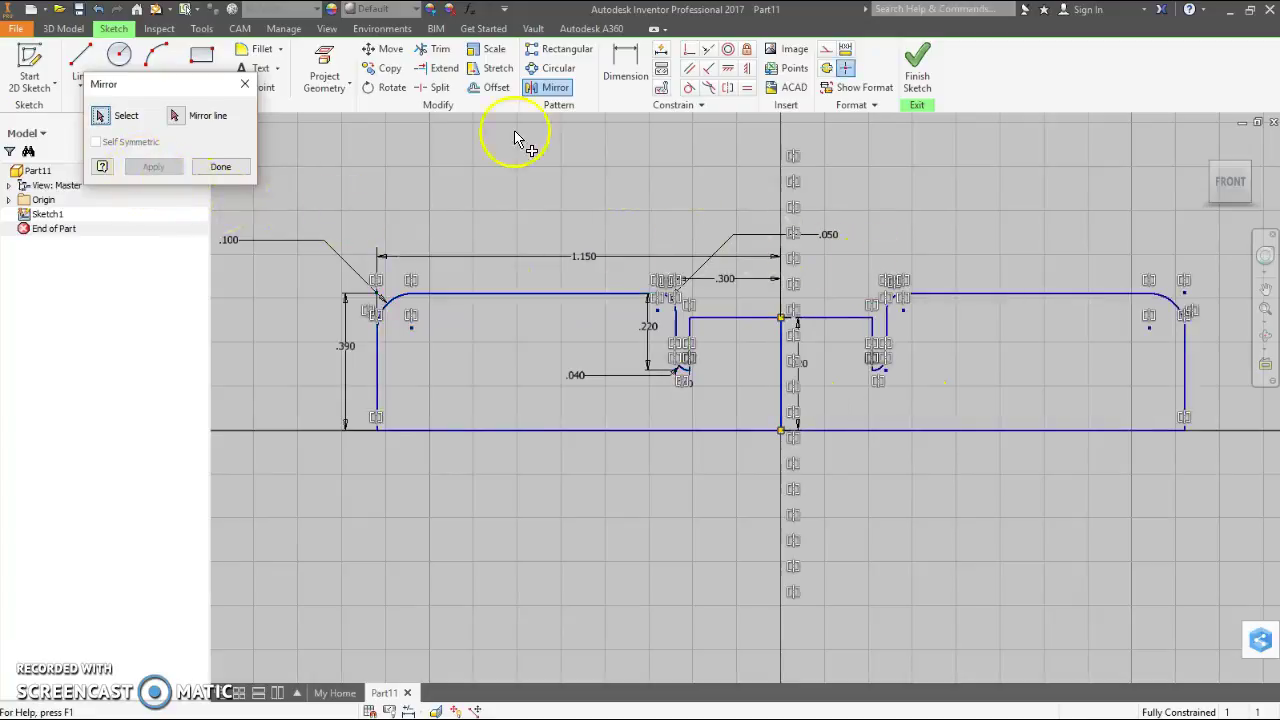
- Mirror all the sketch geometry across the bottom line
{"action": "left_click_drag", "start_coordinate": [290, 166], "coordinate": [1272, 508]}
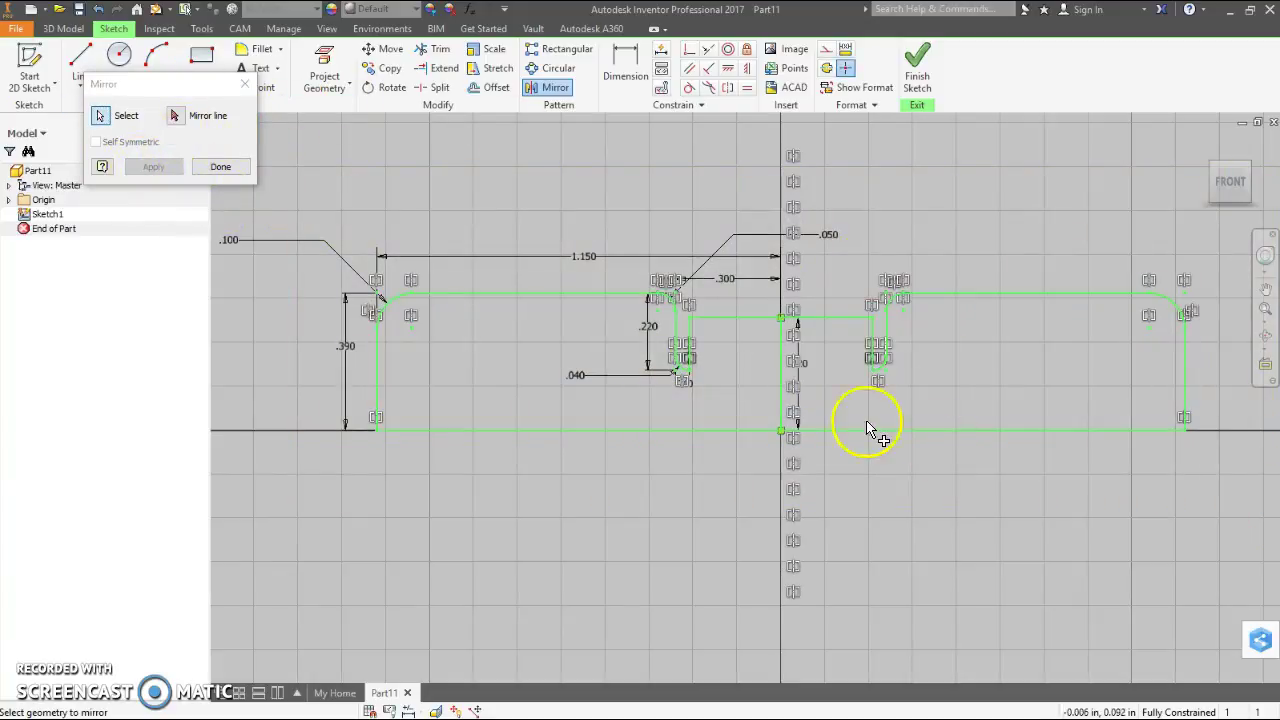
{"action": "left_click", "coordinate": [175, 117]}
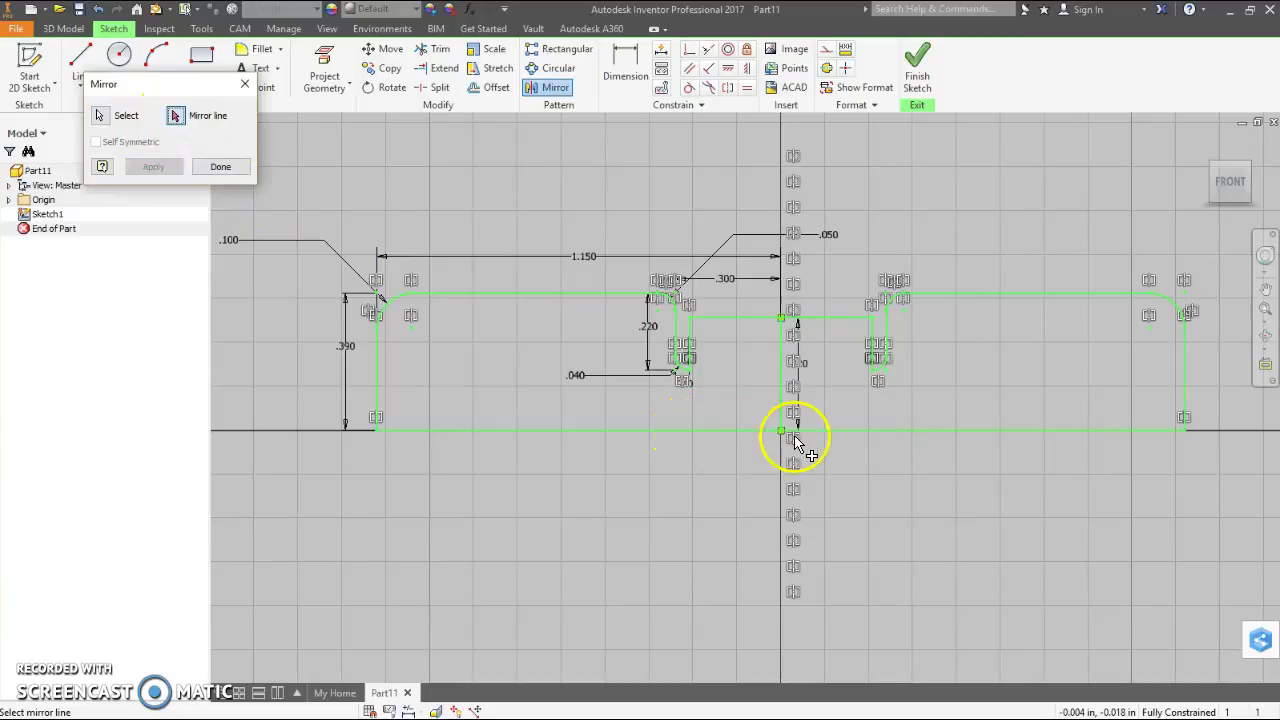
{"action": "left_click", "coordinate": [733, 432]}
{"action": "left_click", "coordinate": [153, 170]}
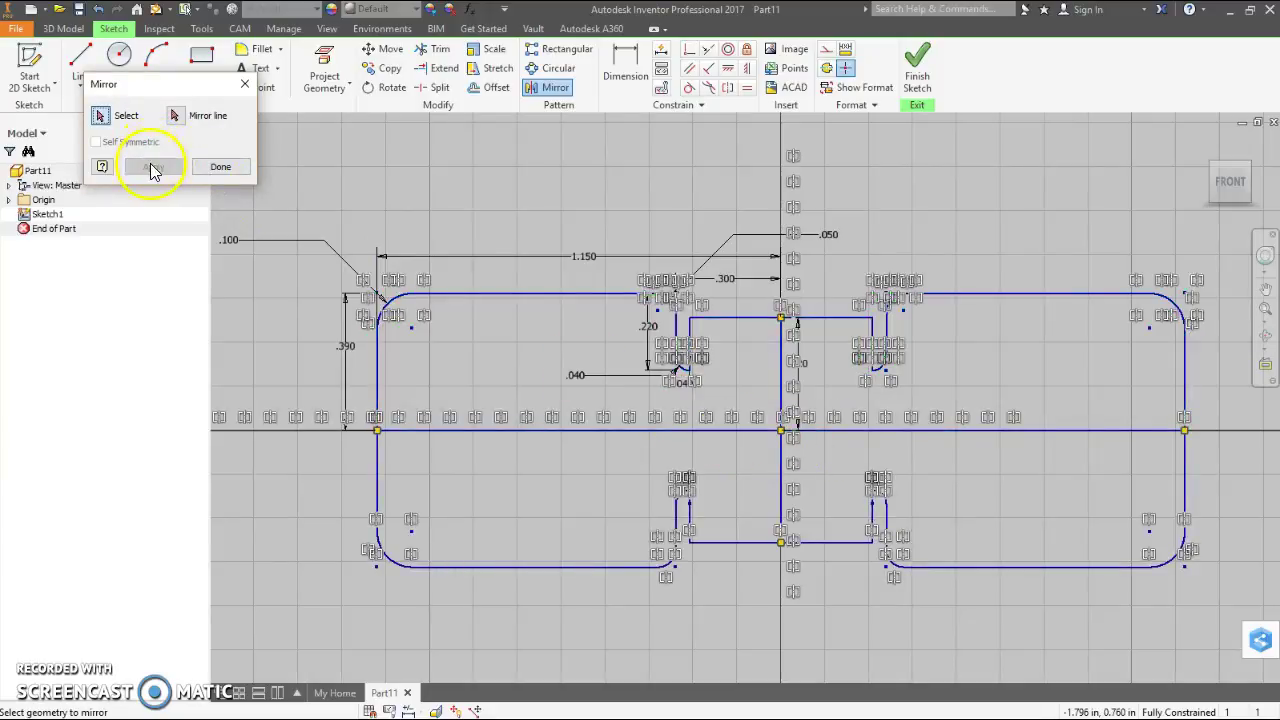
{"action": "scroll", "coordinate": [960, 266], "scroll_direction": "up", "scroll_amount": 2}
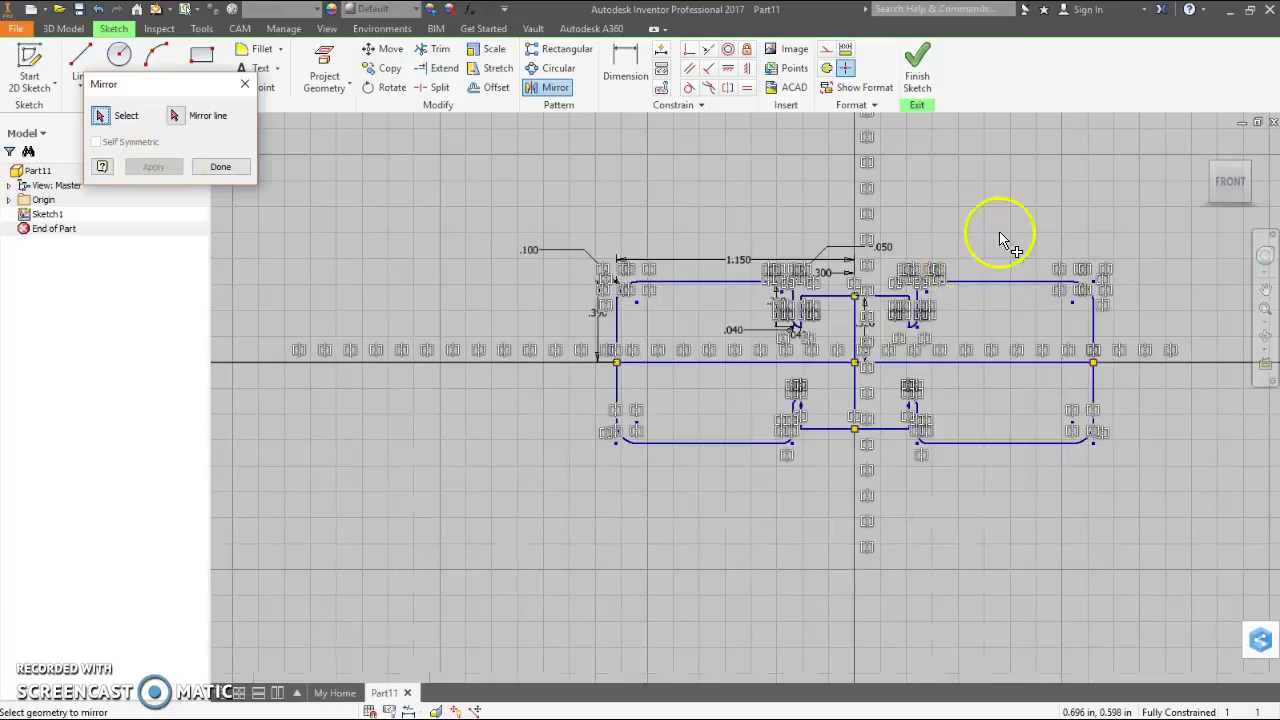
- Finish the sketch, cancel the extrusion, and undo the sketch mirrors
{"action": "left_click", "coordinate": [920, 80]}
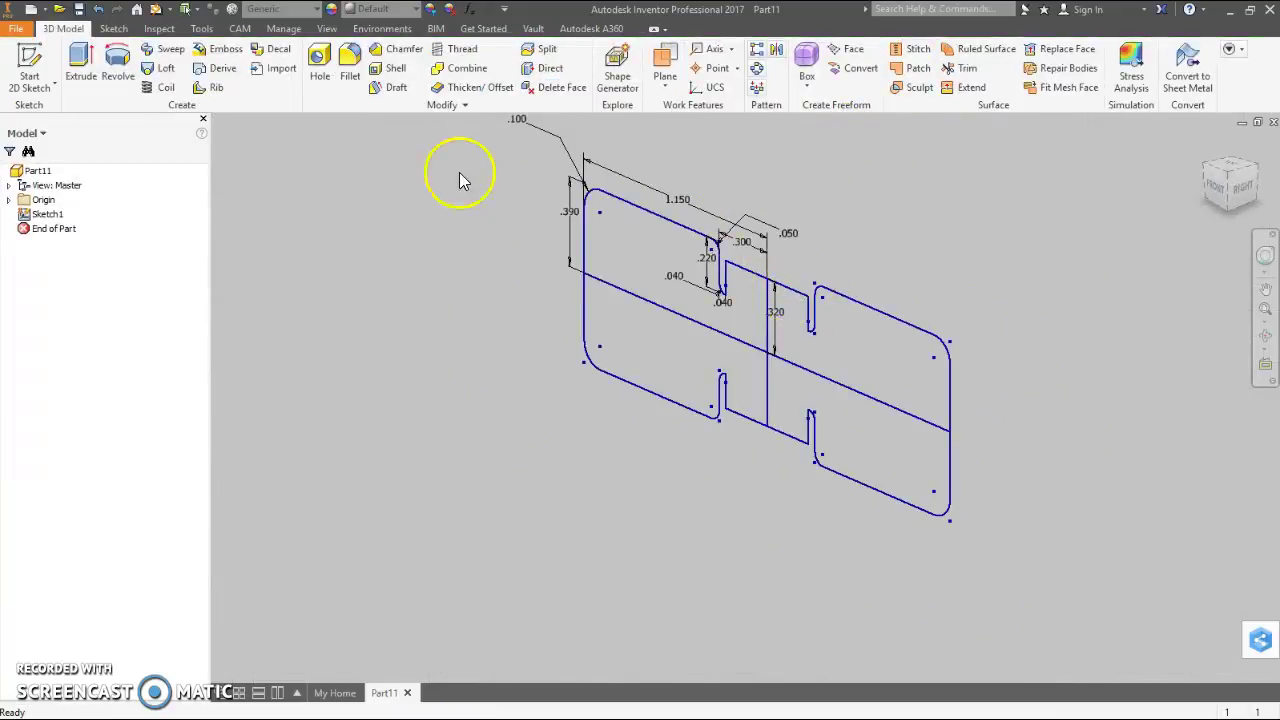
{"action": "left_click", "coordinate": [88, 58]}
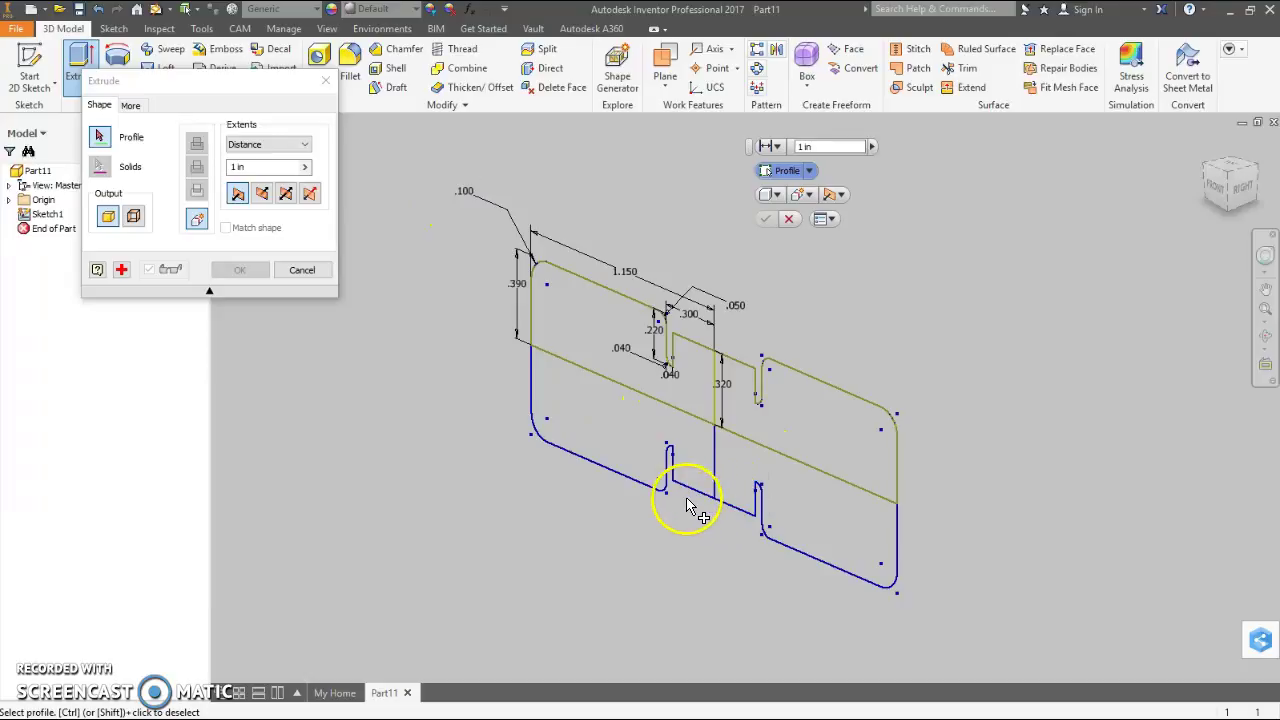
{"action": "left_click", "coordinate": [296, 270]}
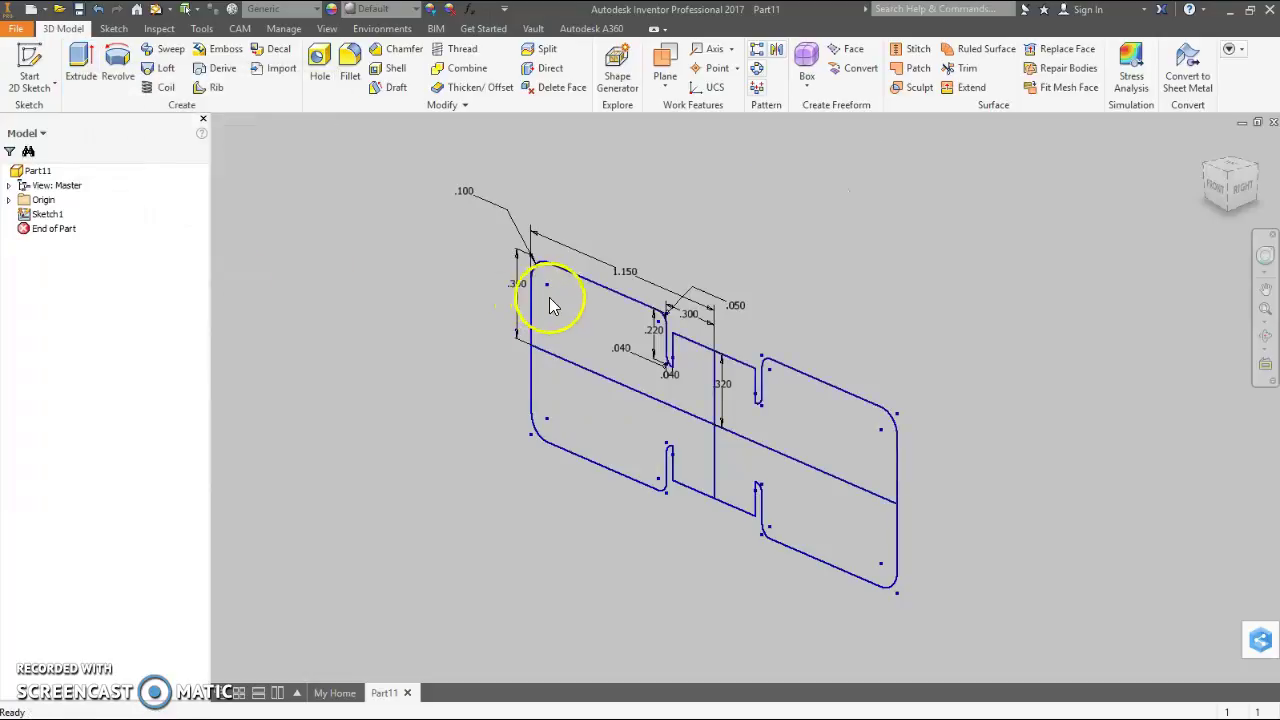
{"action": "key", "text": "ctrl+z"}
{"action": "key", "text": "ctrl+z"}
{"action": "key", "text": "ctrl+z"}
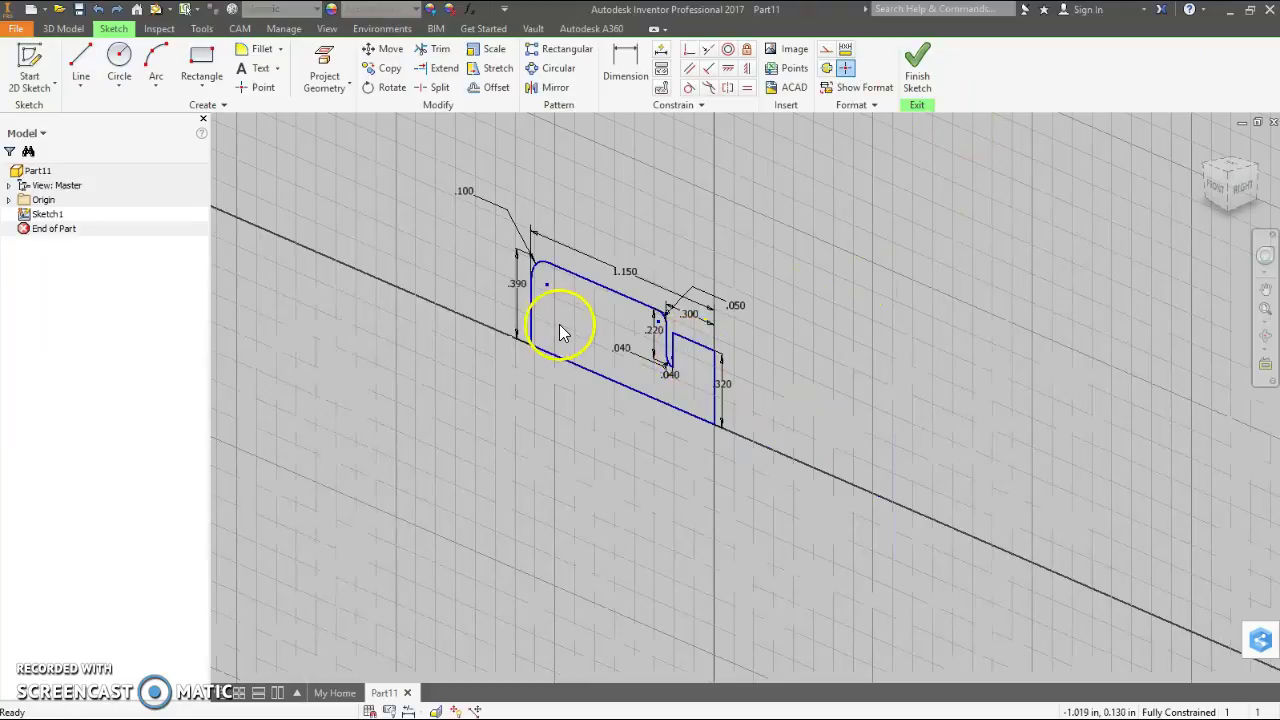
- From the front view, extrude the quarter profile .412 in deep into a solid block
{"action": "left_click", "coordinate": [1218, 184]}
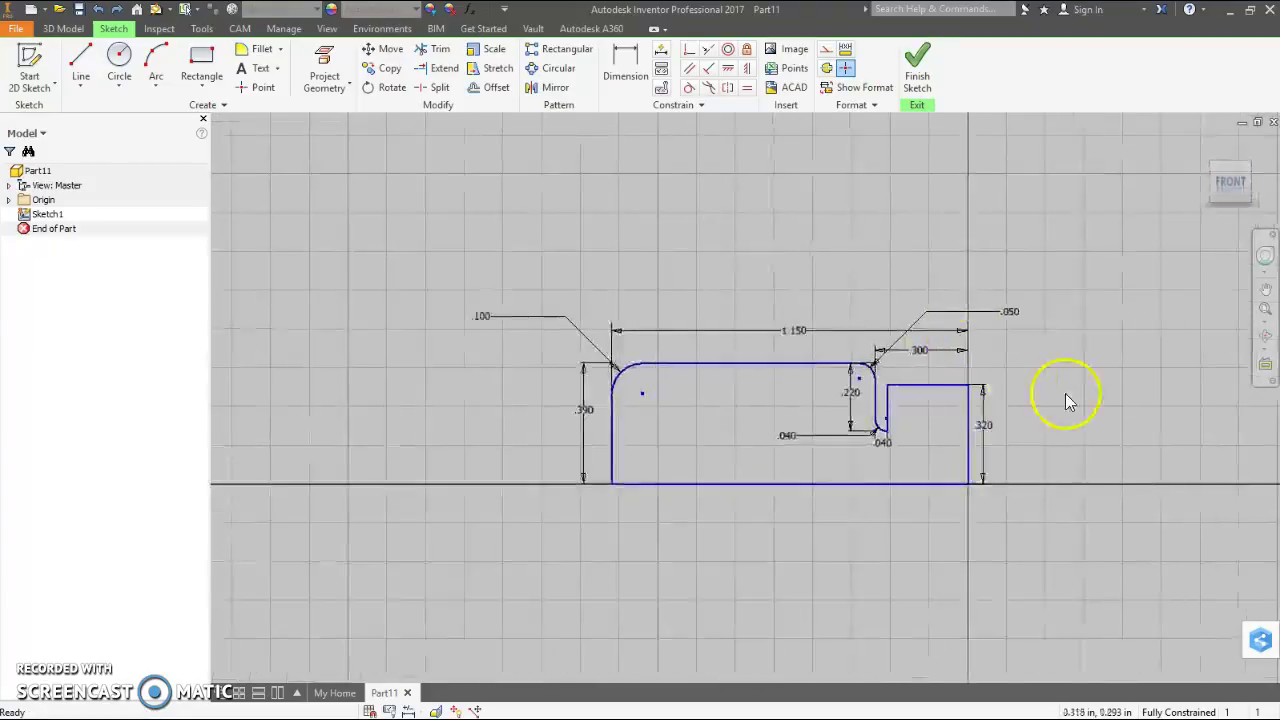
{"action": "left_click", "coordinate": [918, 70]}
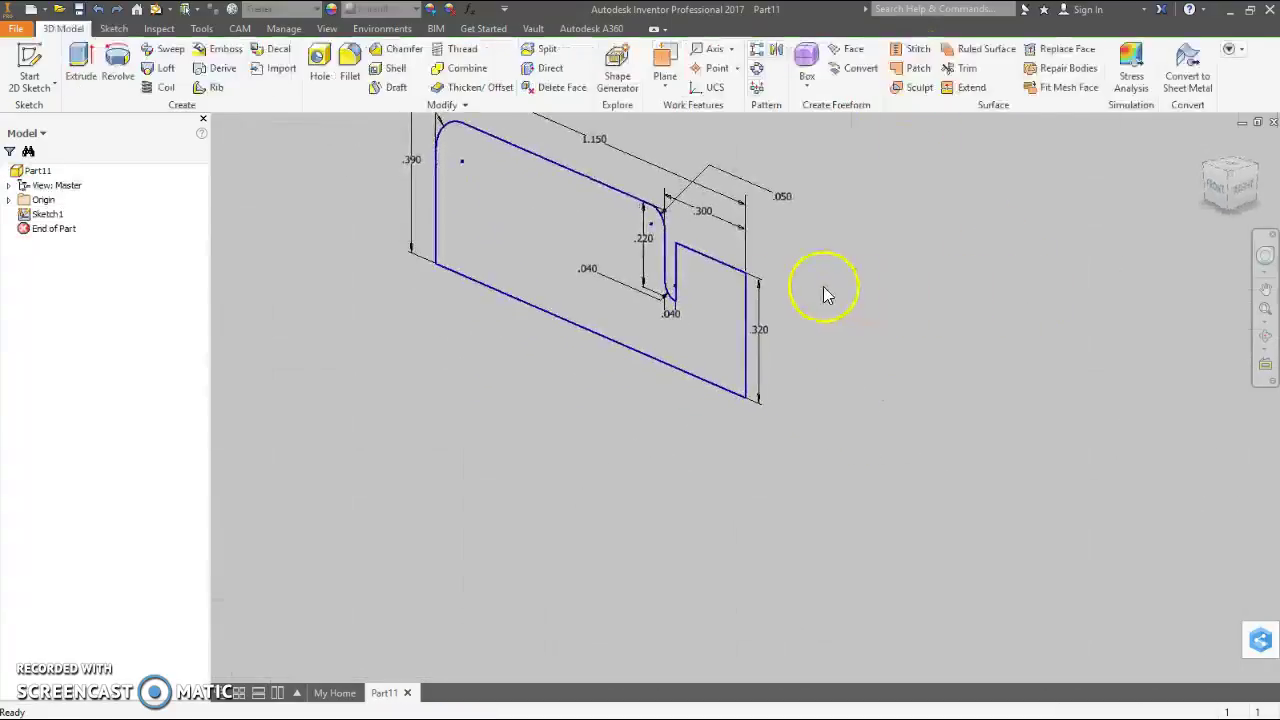
{"action": "left_click", "coordinate": [80, 58]}
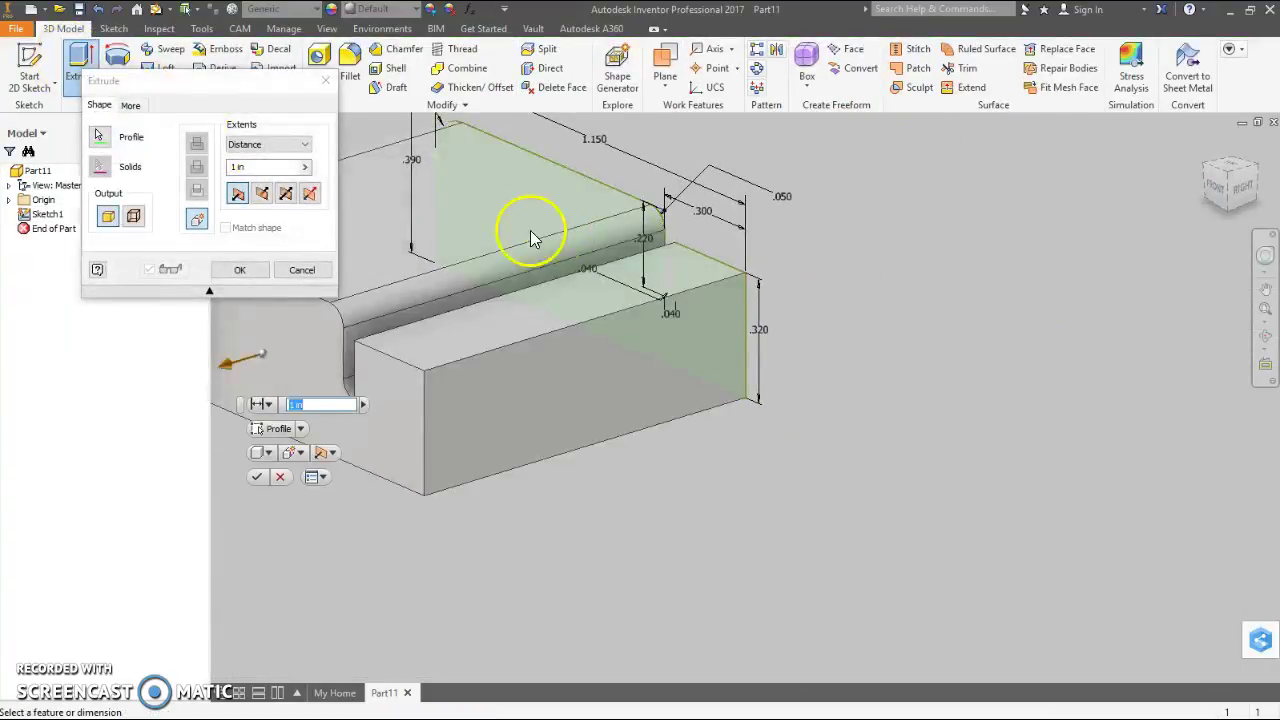
{"action": "left_click", "coordinate": [255, 168]}
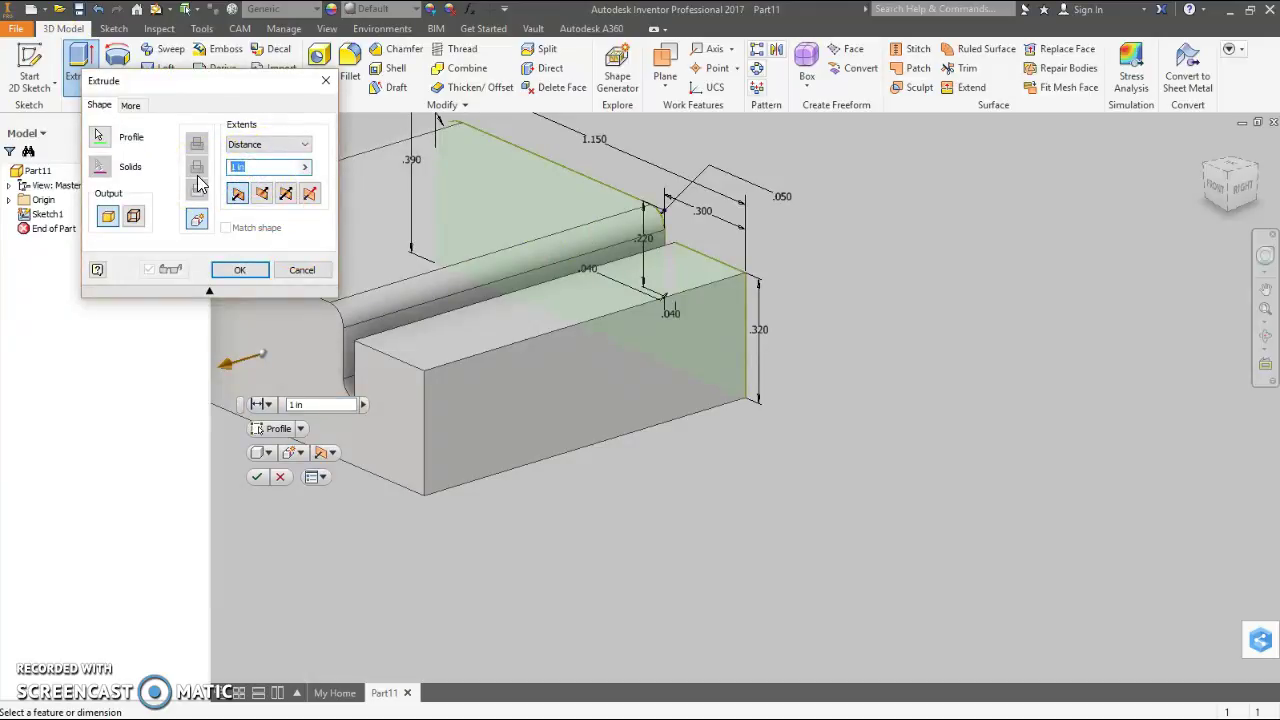
{"action": "key", "text": "BackSpace"}
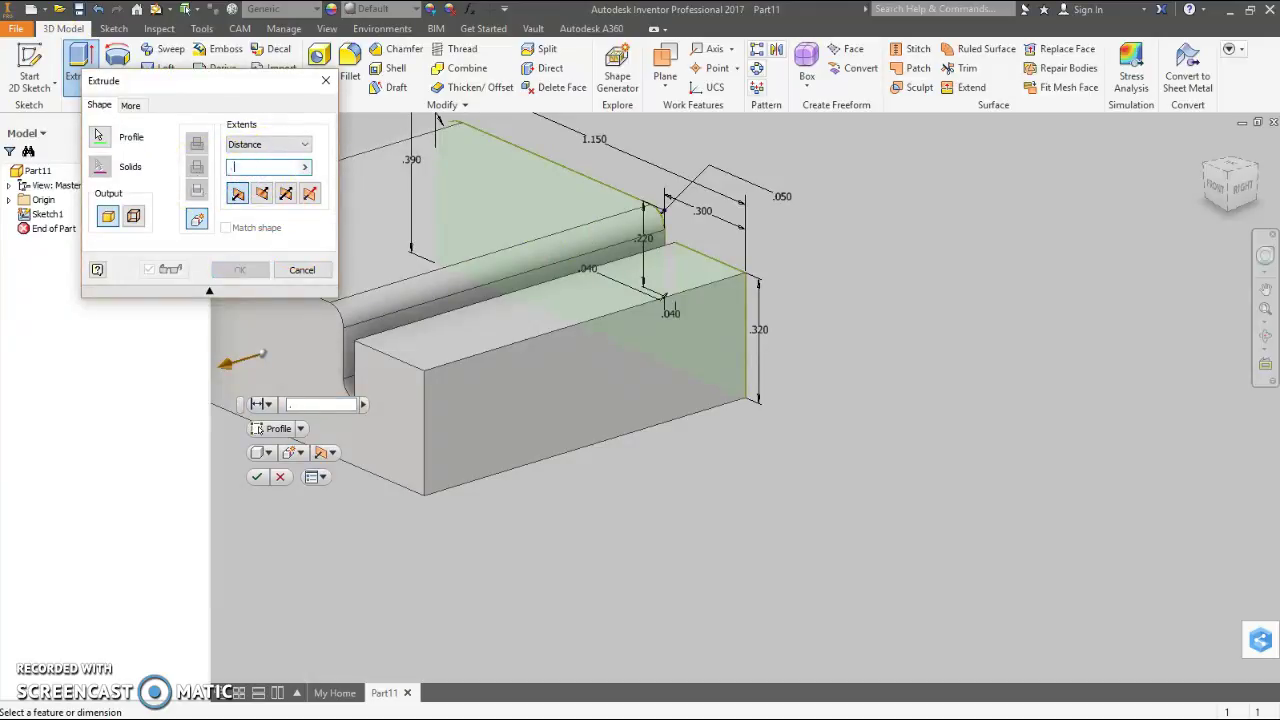
{"action": "type", "text": ".412"}
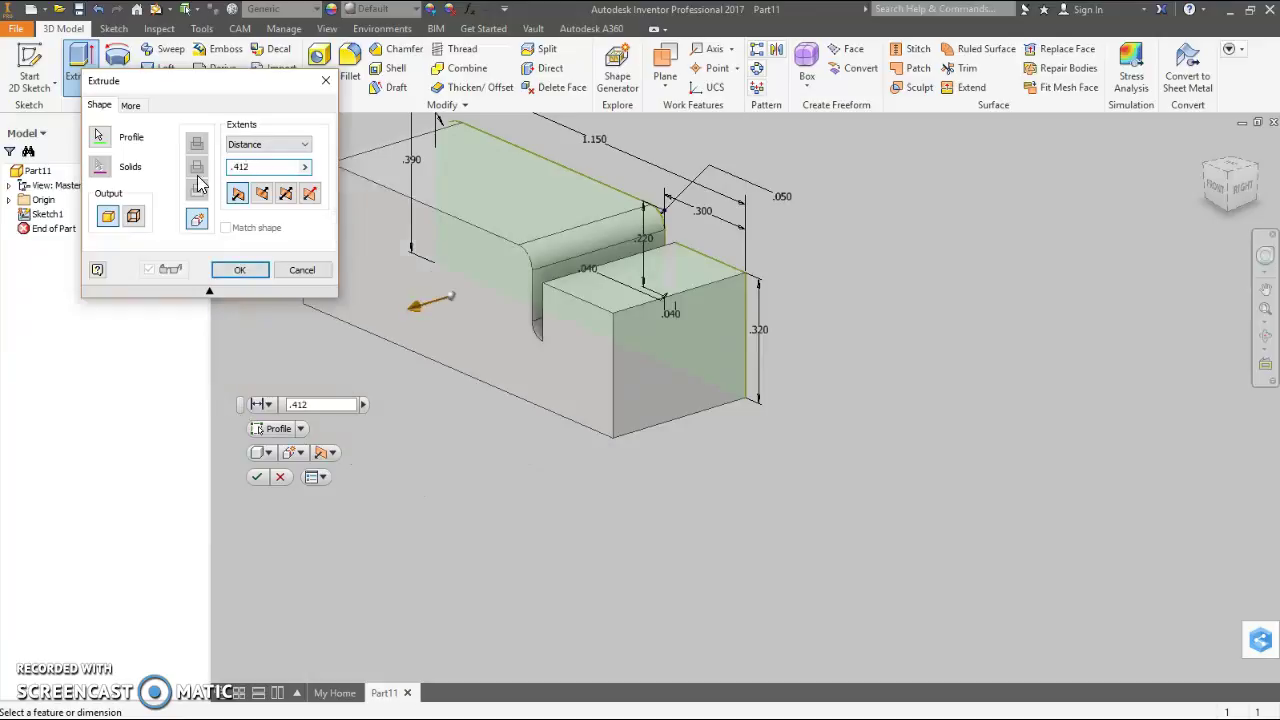
{"action": "key", "text": "Return"}
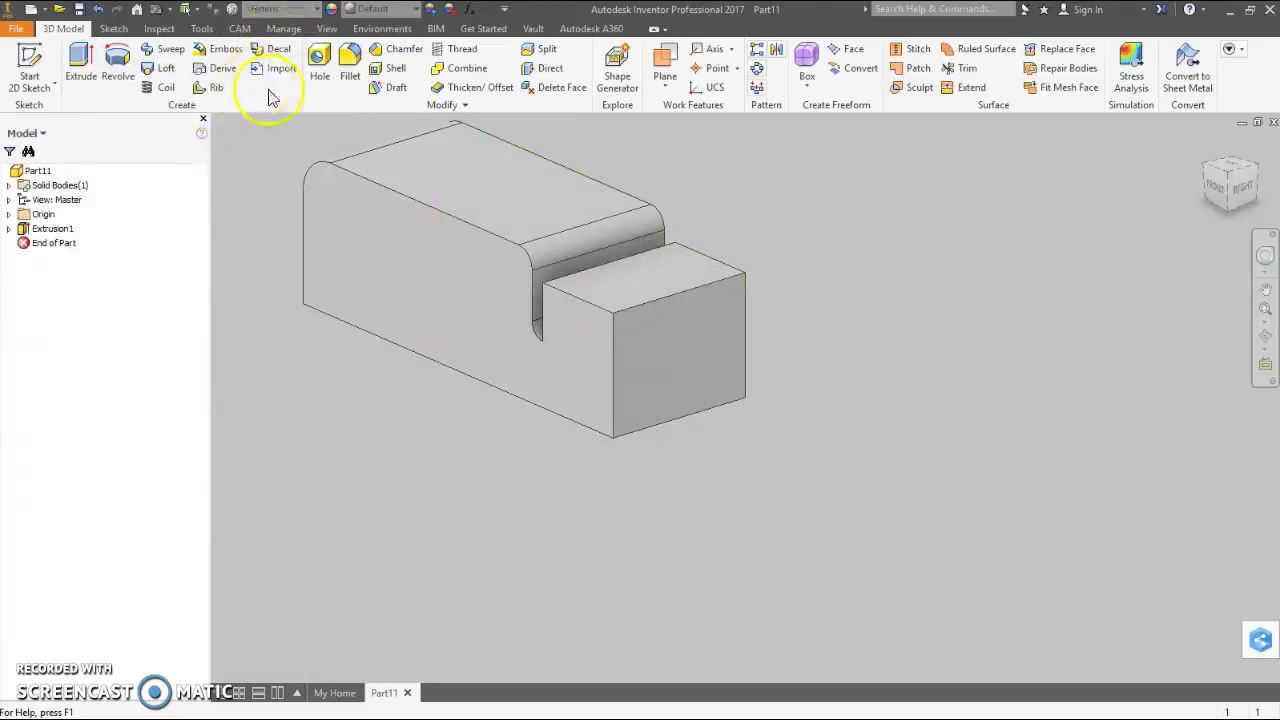
- Mirror Extrusion1 about the block's end face to create Mirror1
{"action": "left_click", "coordinate": [778, 55]}
{"action": "left_click", "coordinate": [474, 307]}
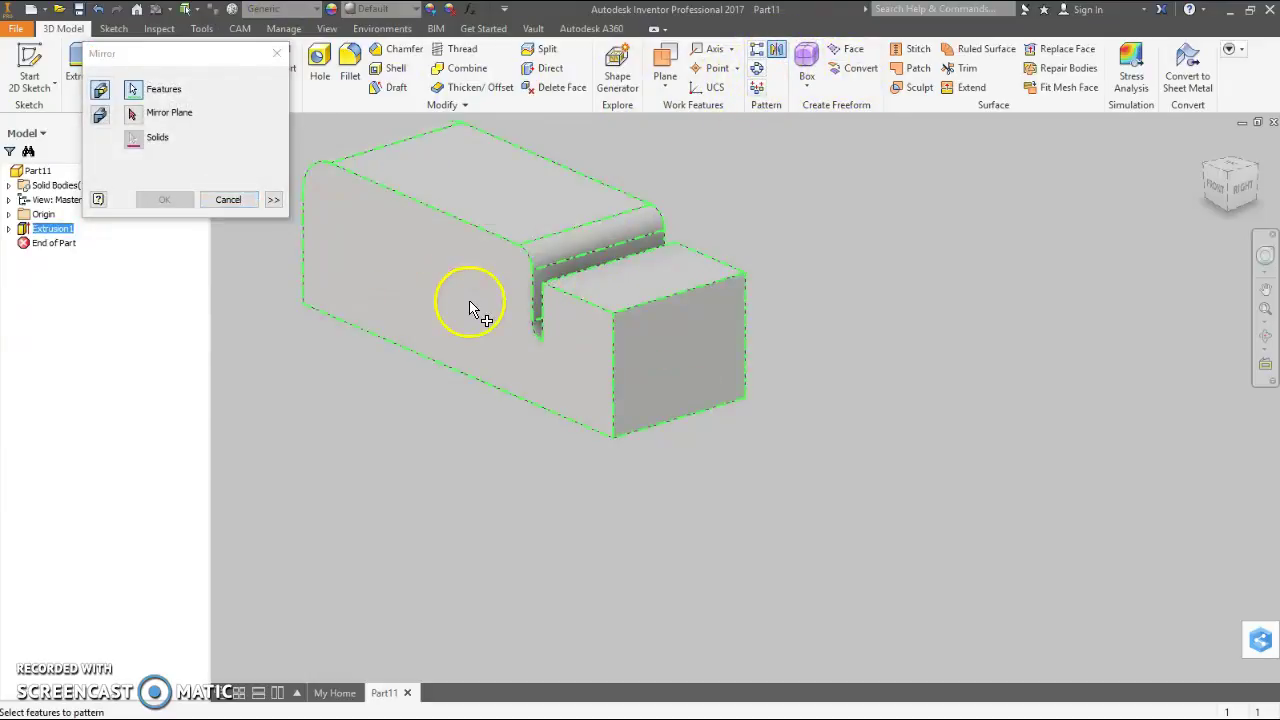
{"action": "left_click", "coordinate": [133, 114]}
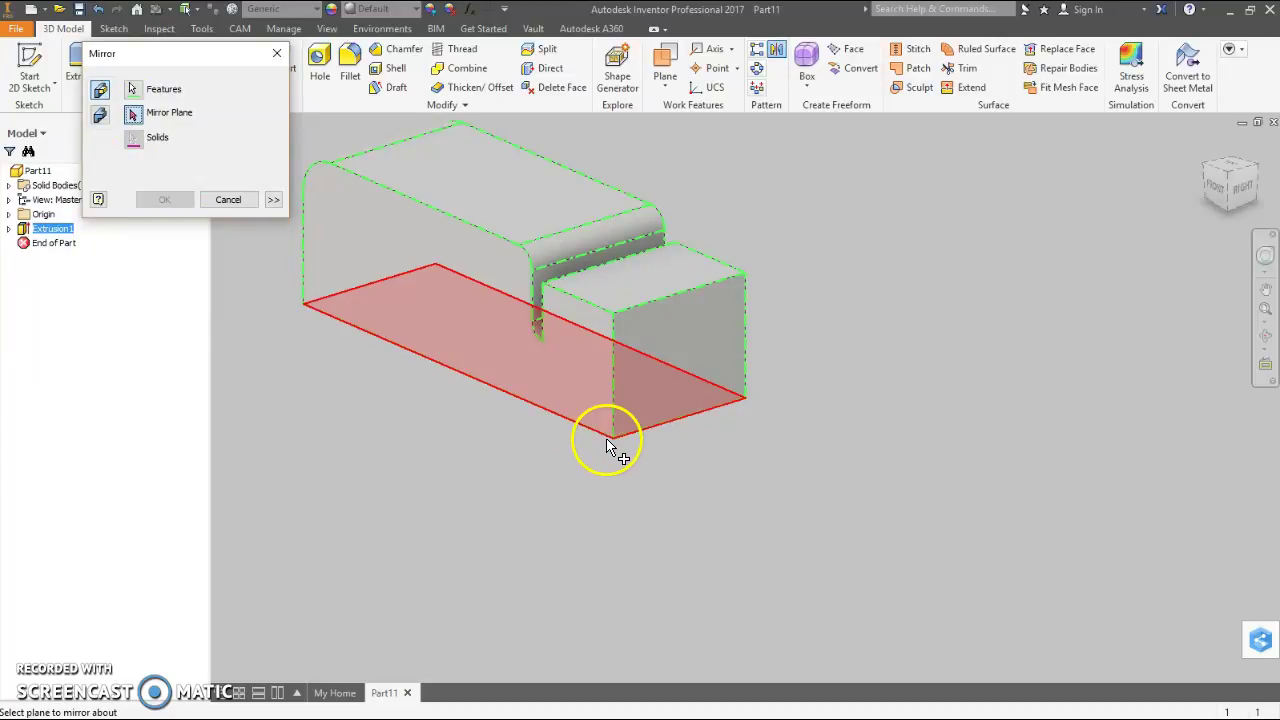
{"action": "left_click", "coordinate": [690, 363]}
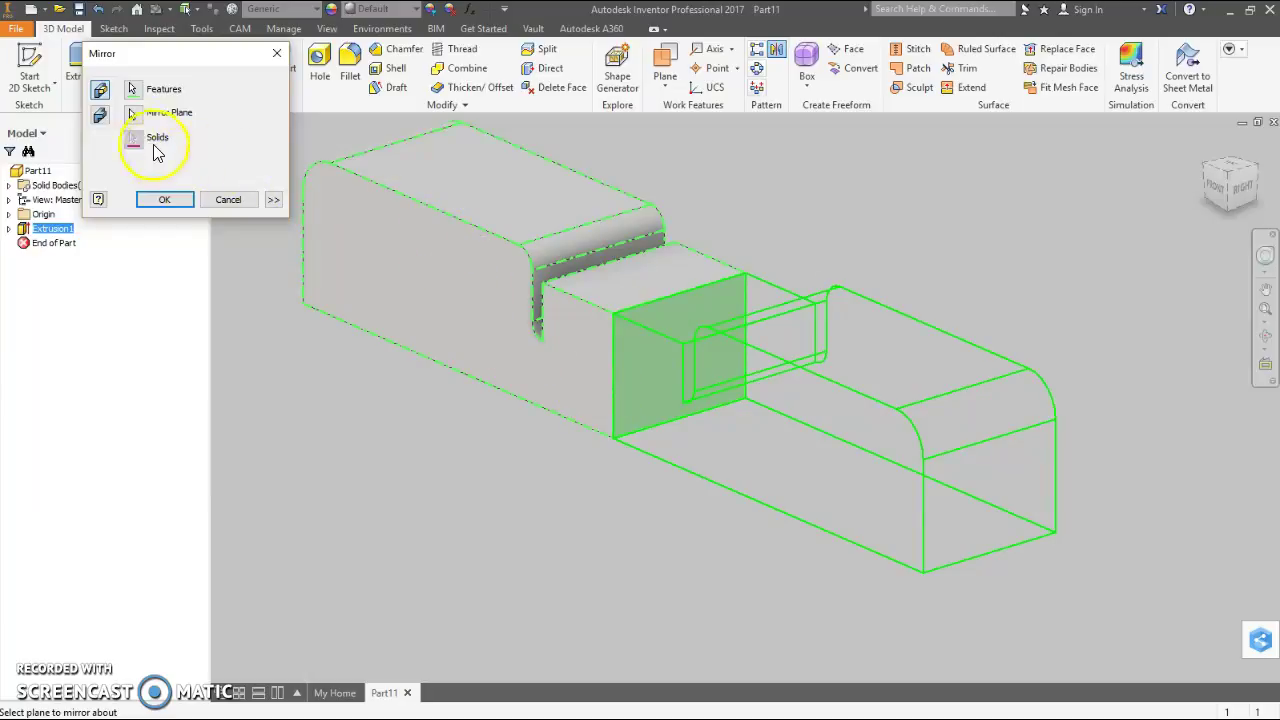
{"action": "left_click", "coordinate": [166, 200]}
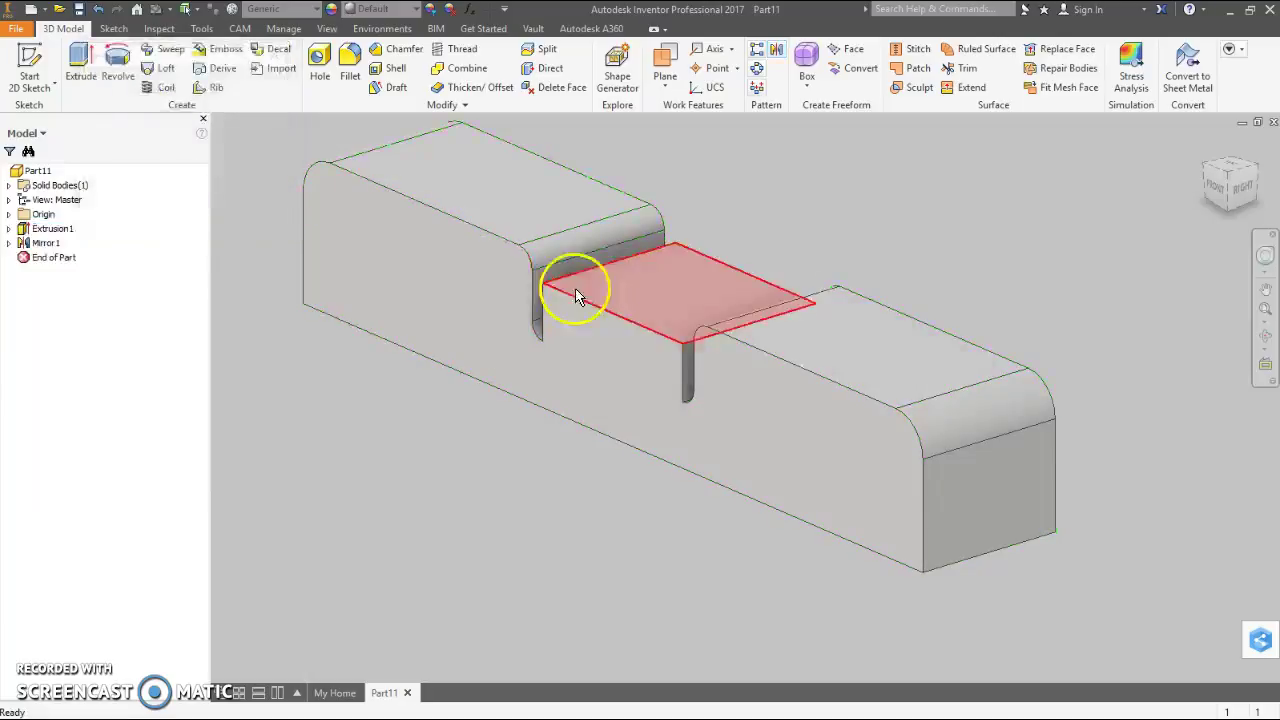
- Mirror Extrusion1 and Mirror1 about the bottom face to create Mirror2
{"action": "left_click", "coordinate": [758, 68]}
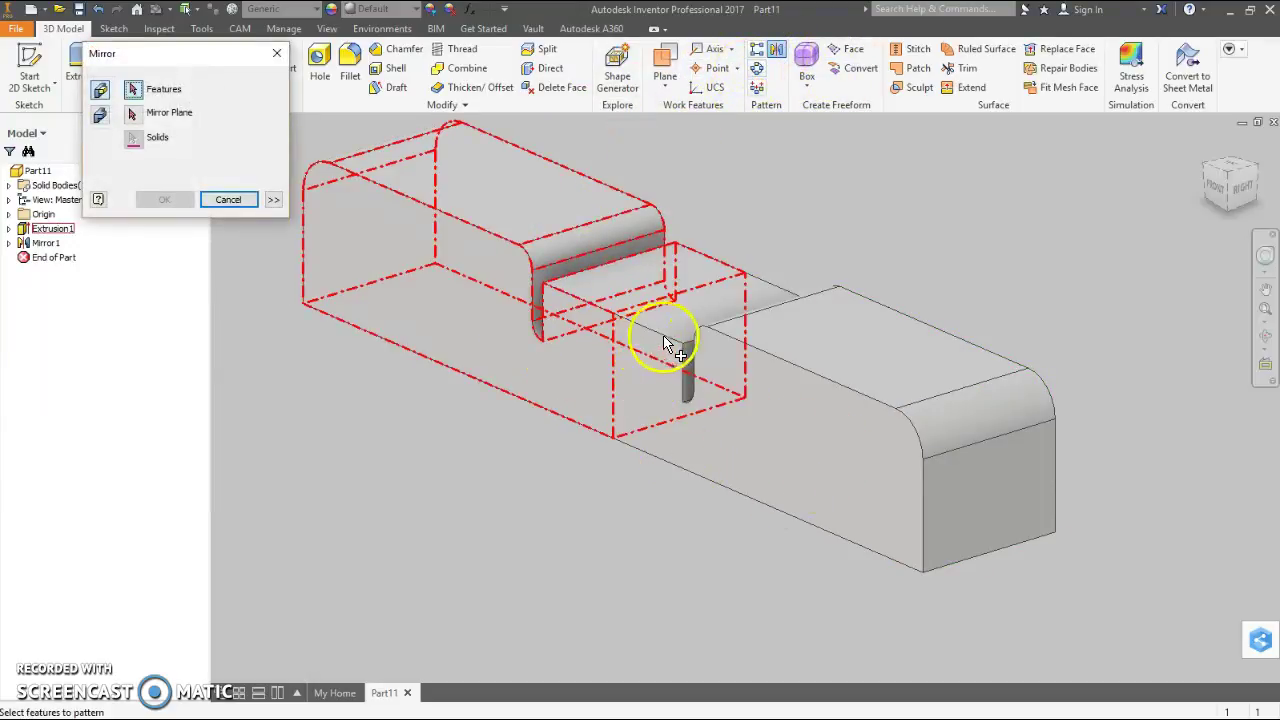
{"action": "left_click", "coordinate": [730, 360]}
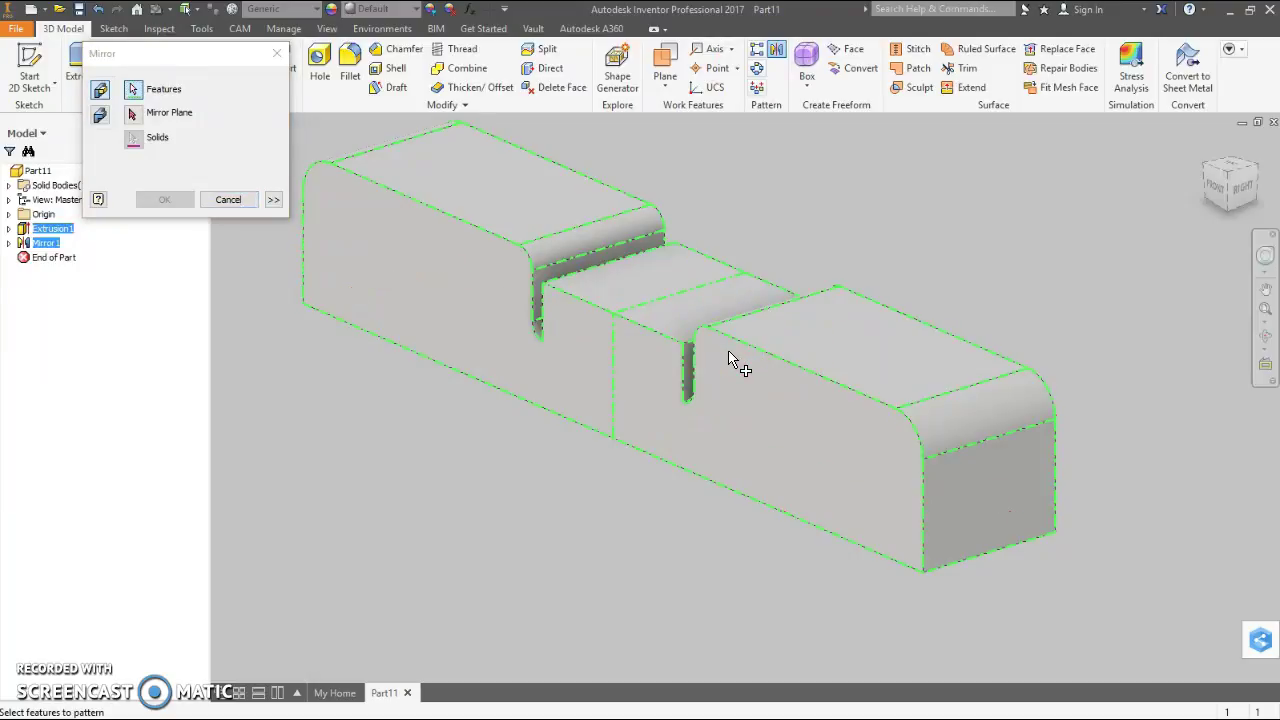
{"action": "left_click", "coordinate": [134, 115]}
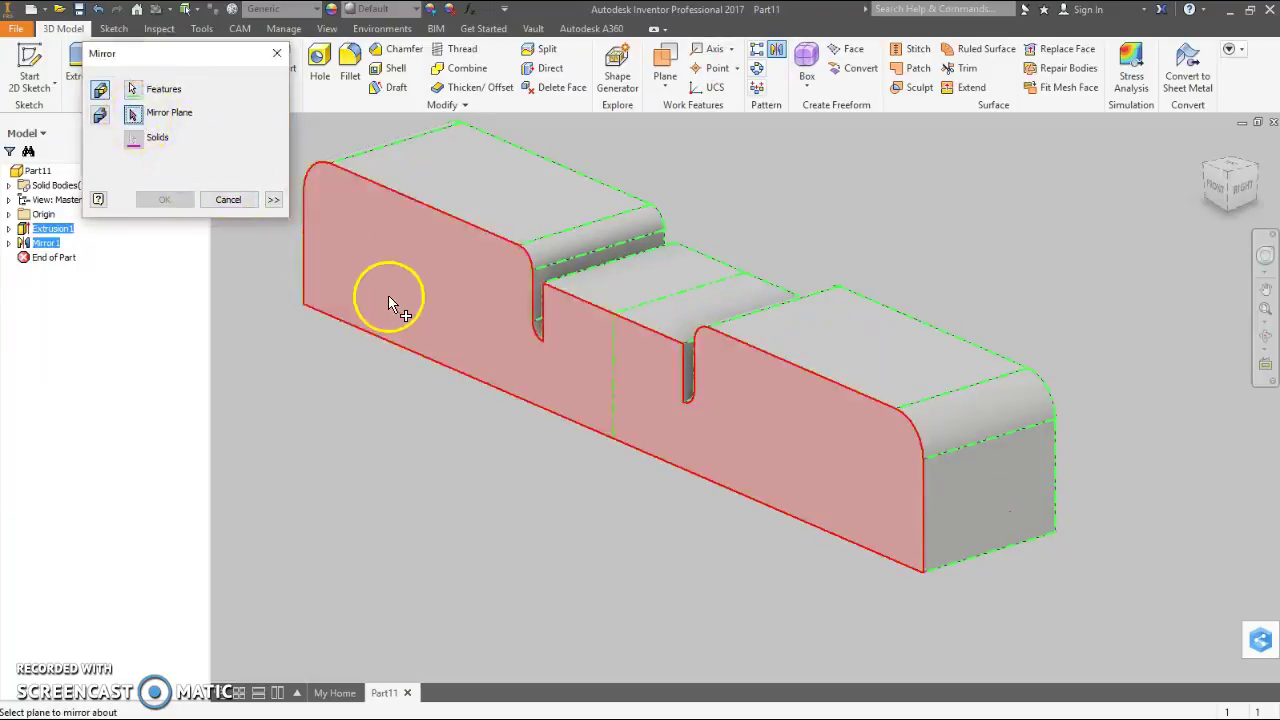
{"action": "left_click", "coordinate": [449, 377]}
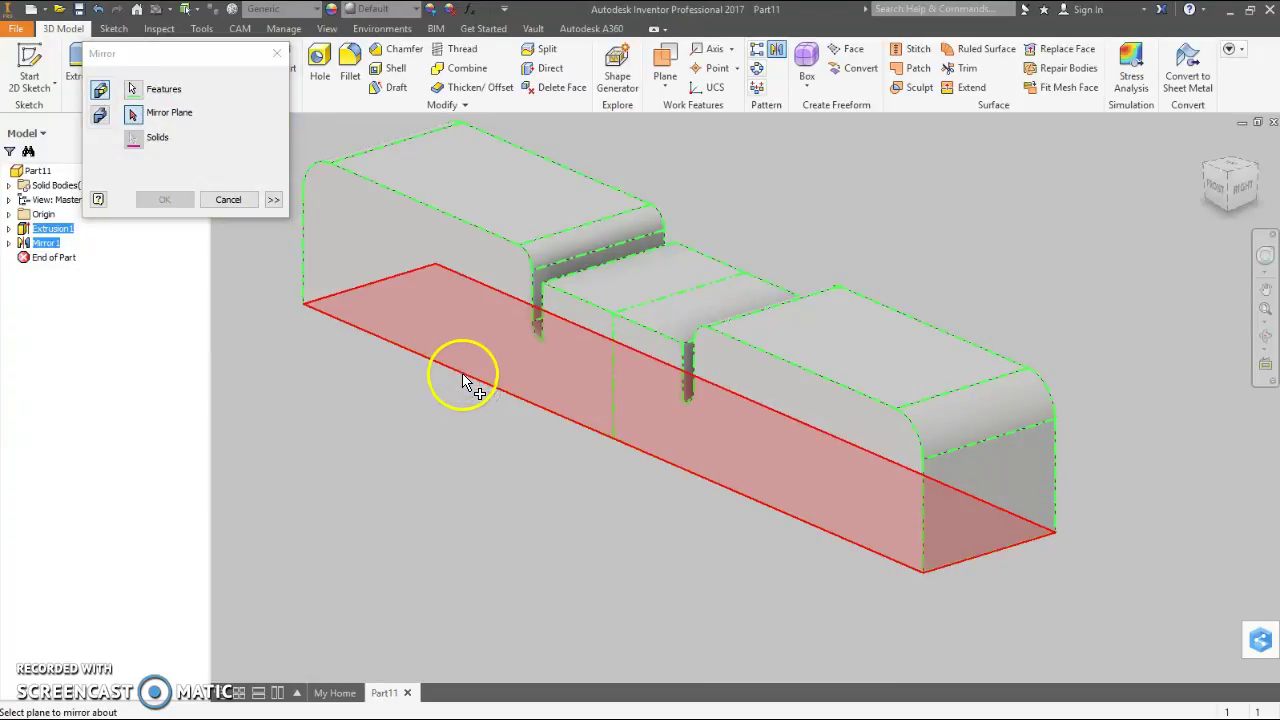
{"action": "left_click", "coordinate": [462, 383]}
{"action": "left_click", "coordinate": [170, 200]}
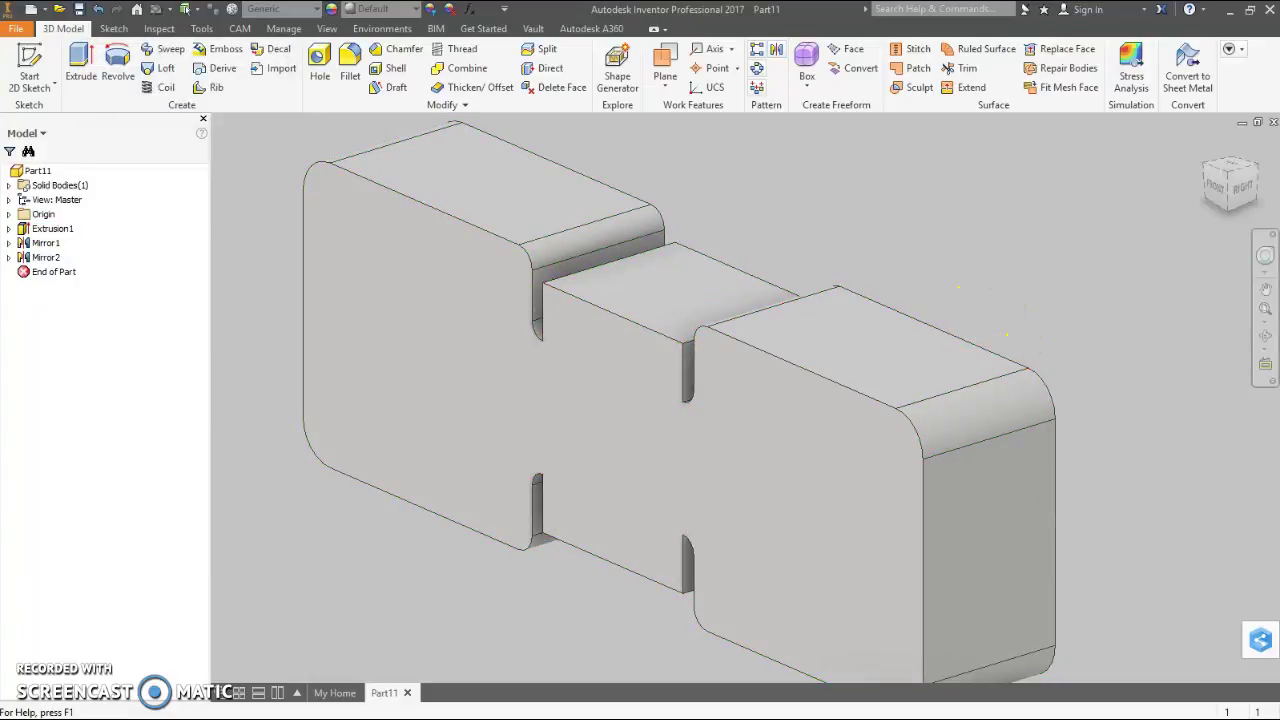
- Save As 5.5bAutomobloxConnectorPMA.ipt in the IED Misc folder through the File menu
{"action": "left_click", "coordinate": [15, 28]}
{"action": "left_click", "coordinate": [80, 200]}
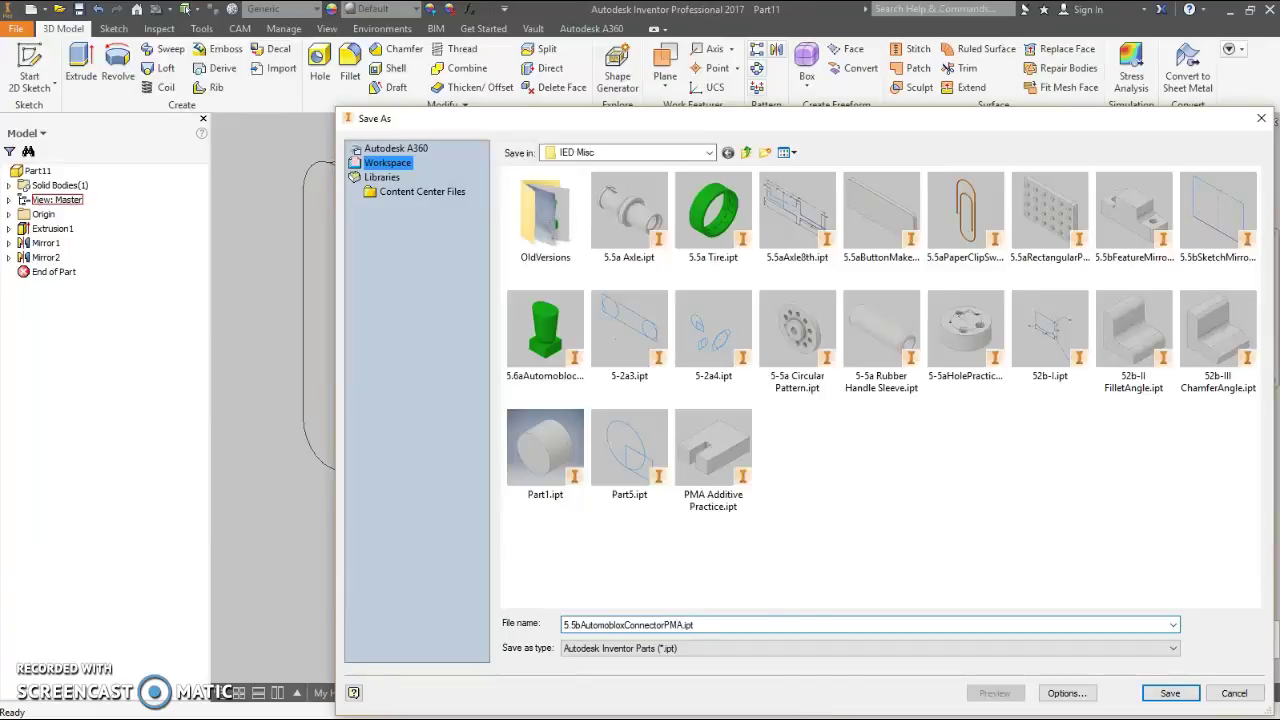
{"action": "left_click", "coordinate": [1170, 692]}
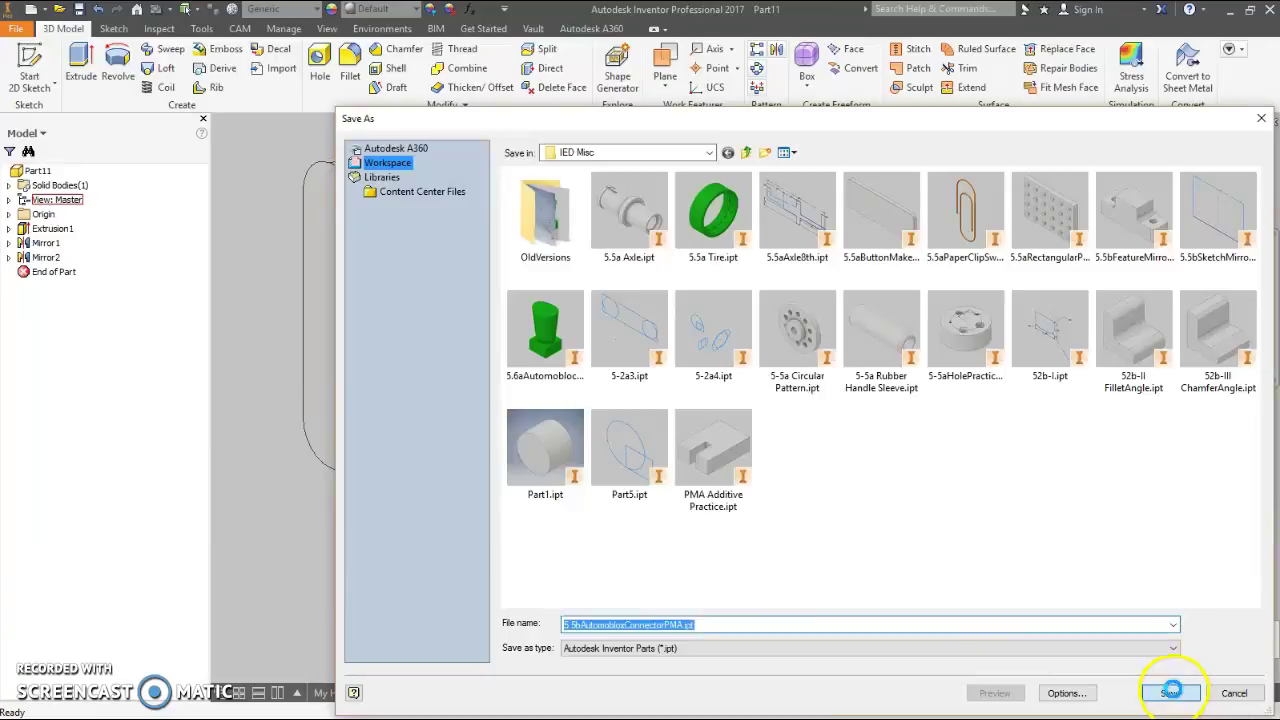